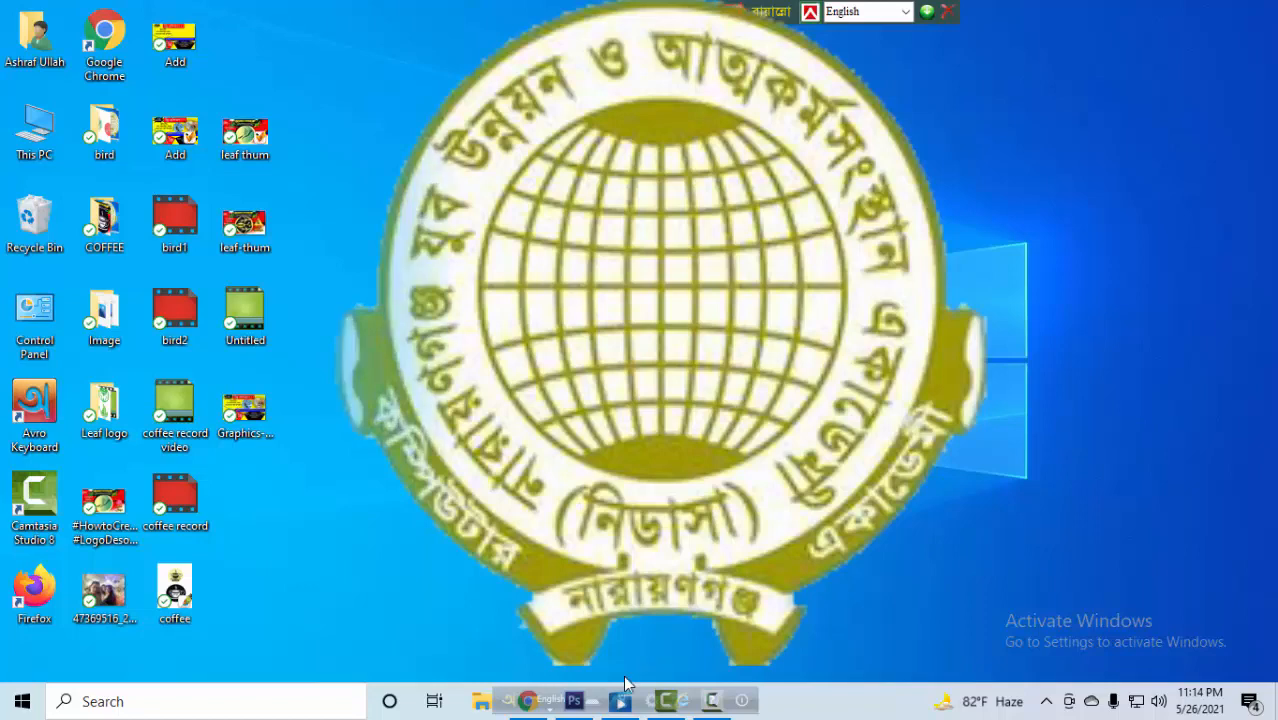
# Switch to Photoshop and open girl.jpg and mob.jpg together from the Image folder.
pyautogui.click(573, 701)
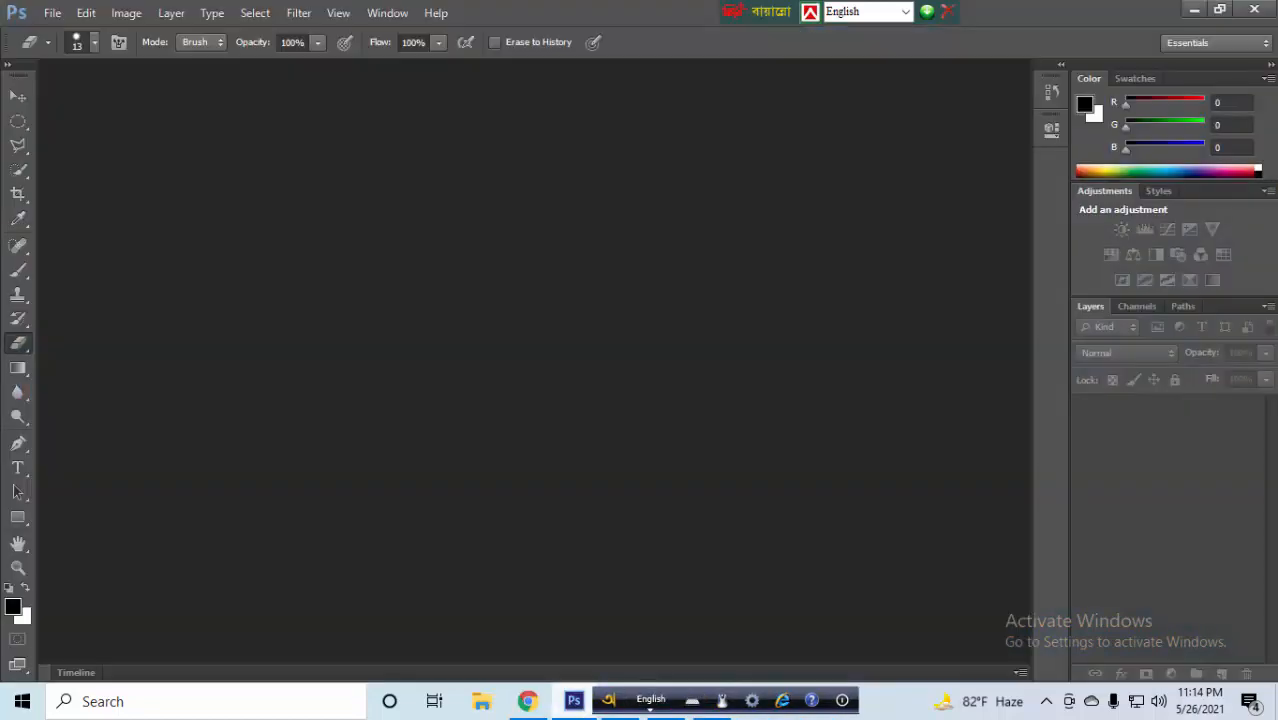
pyautogui.click(52, 12)
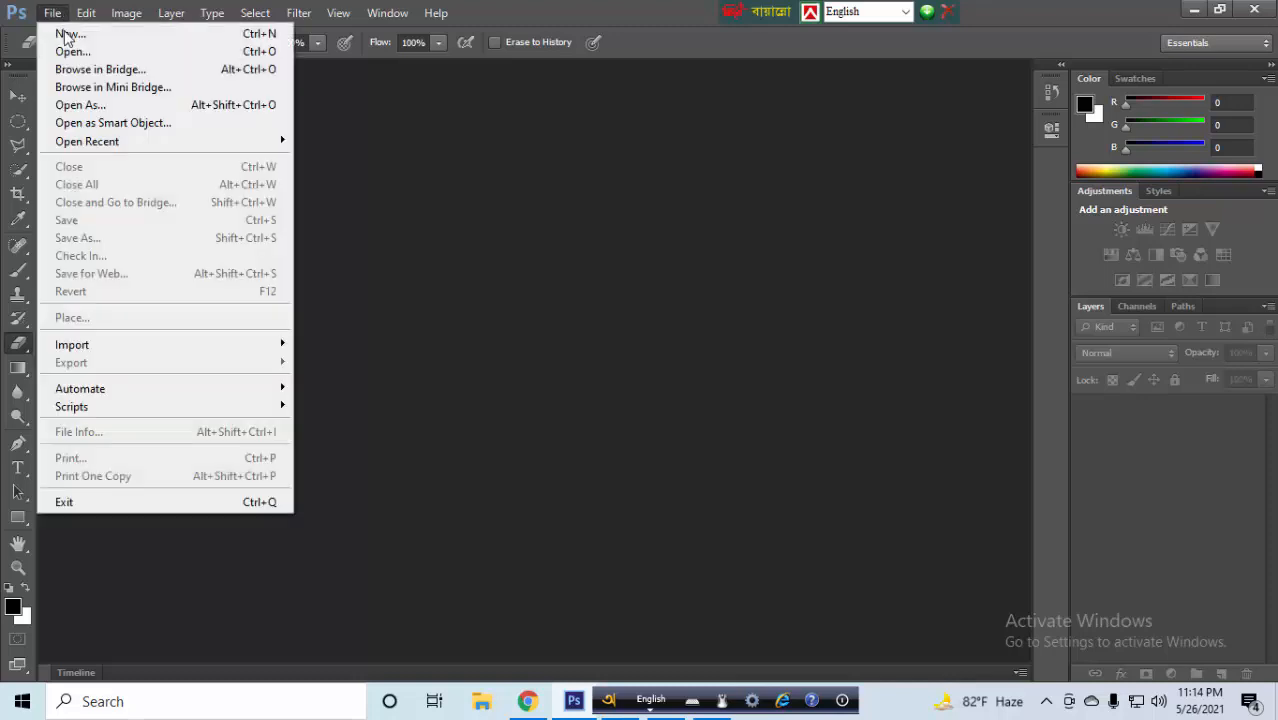
pyautogui.click(68, 50)
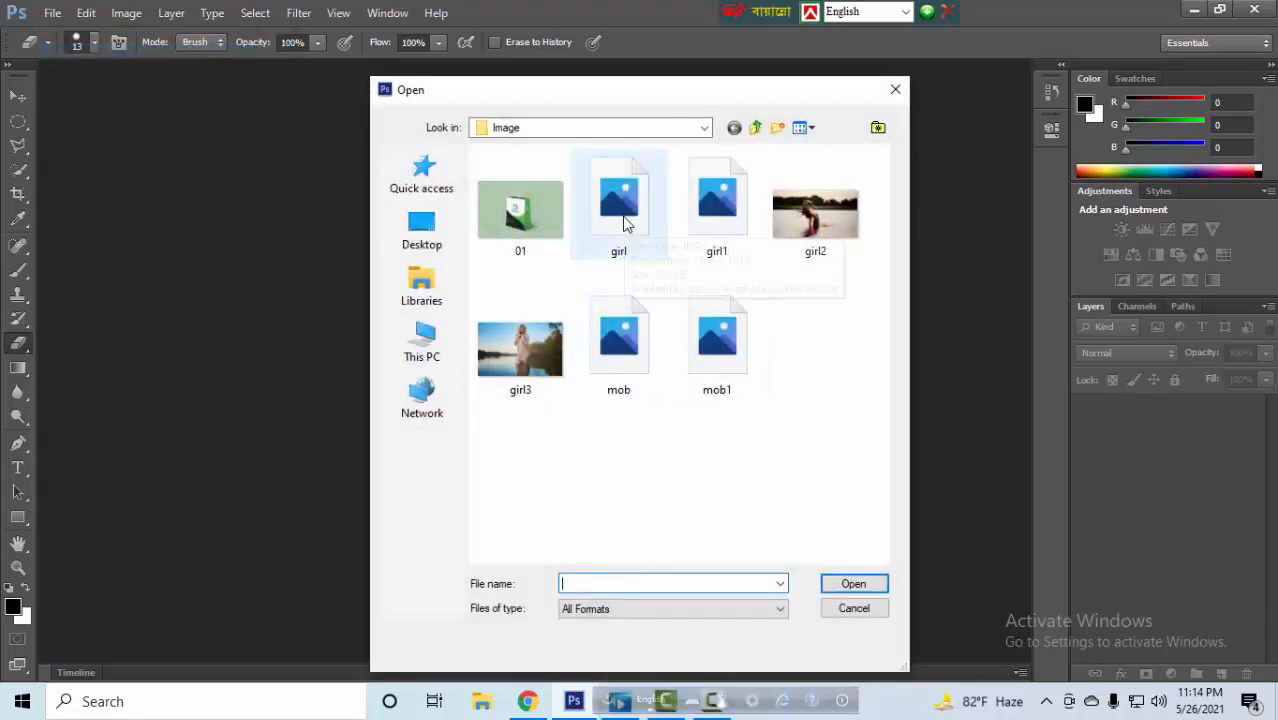
pyautogui.click(621, 218)
pyautogui.keyDown('ctrl'); pyautogui.click(623, 345); pyautogui.keyUp('ctrl')
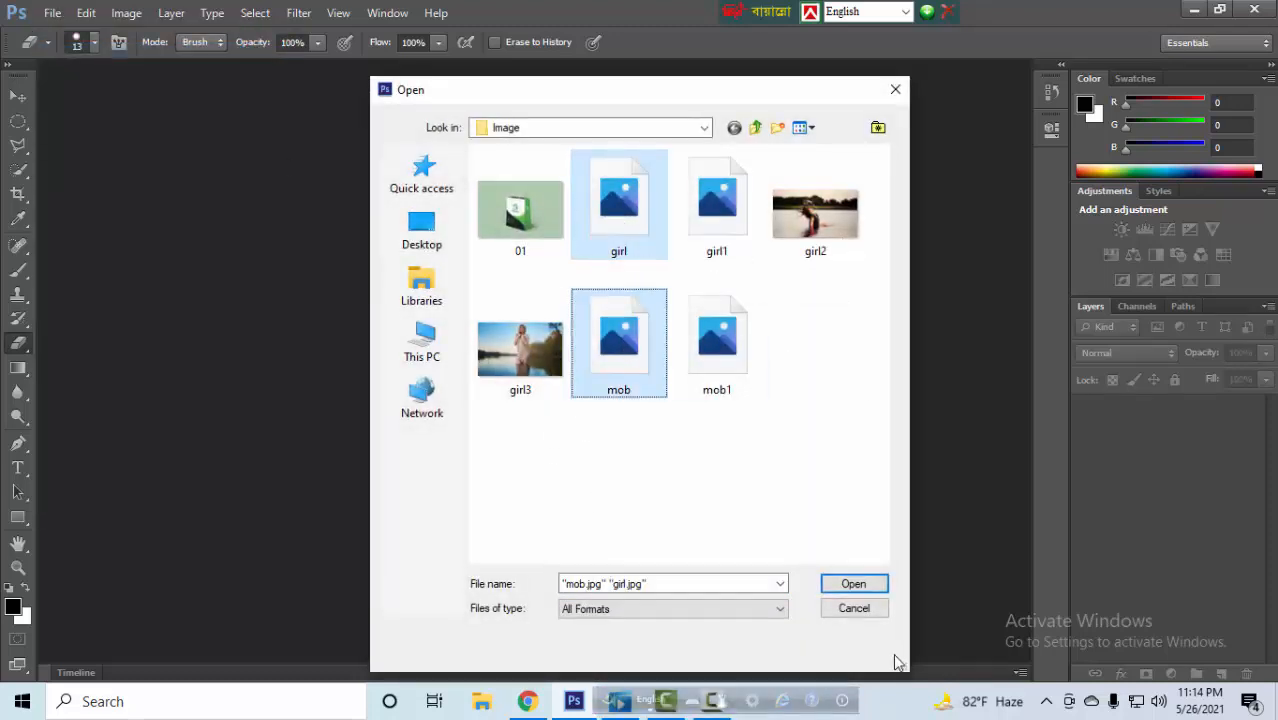
pyautogui.click(855, 584)
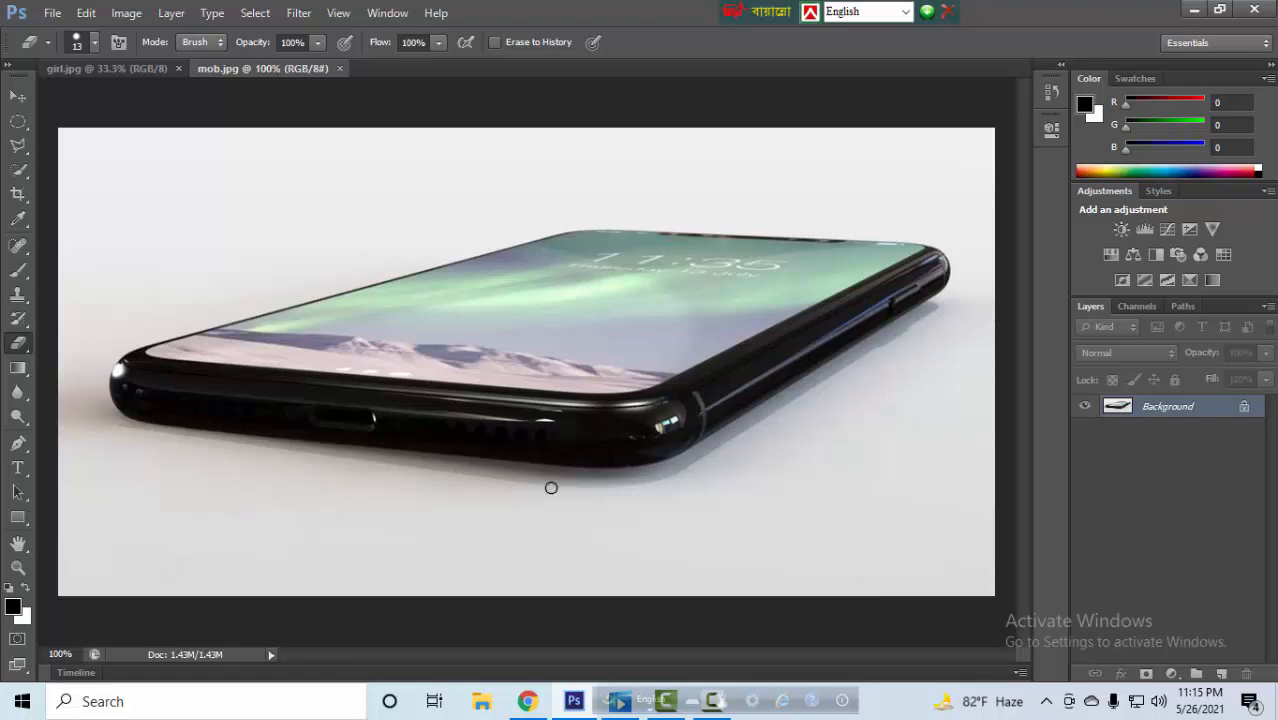
# Convert mob.jpg's background into a regular layer and start a Pen path curving around the phone screen's front-left corner.
pyautogui.doubleClick(1199, 410)
pyautogui.click(796, 217)
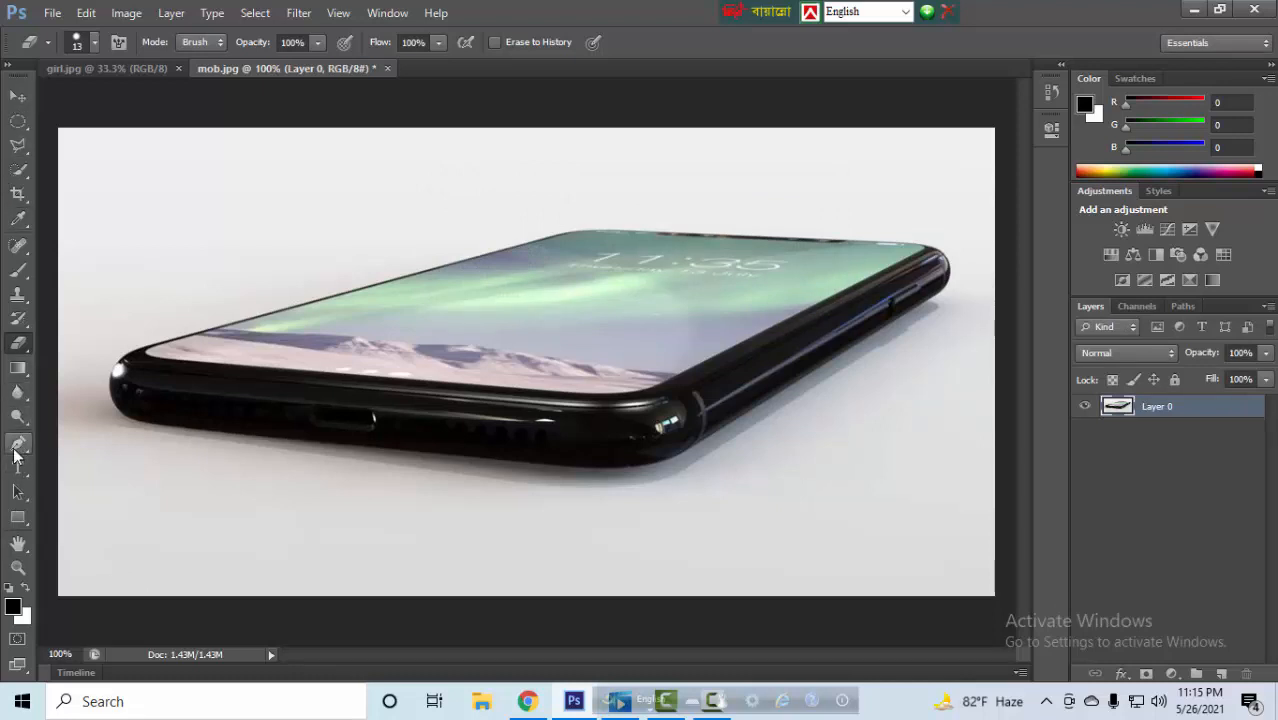
pyautogui.click(18, 444)
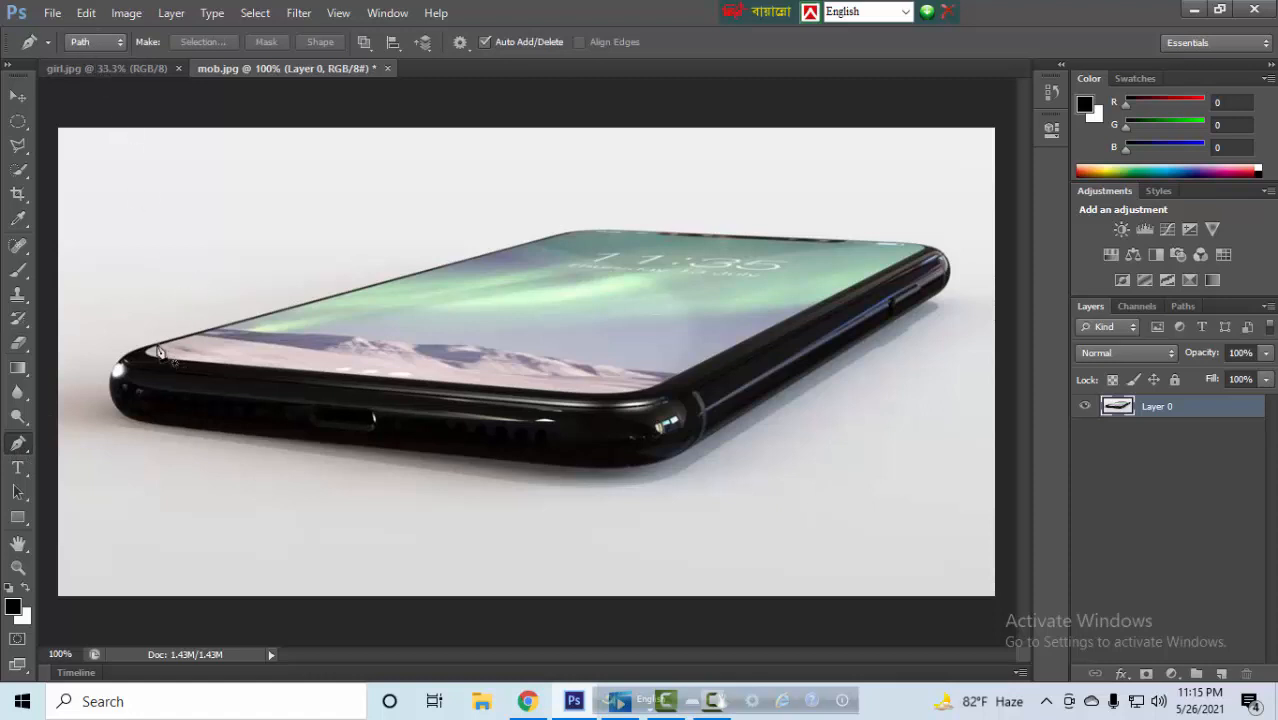
pyautogui.scroll(5, 157, 352)
pyautogui.click(345, 332)
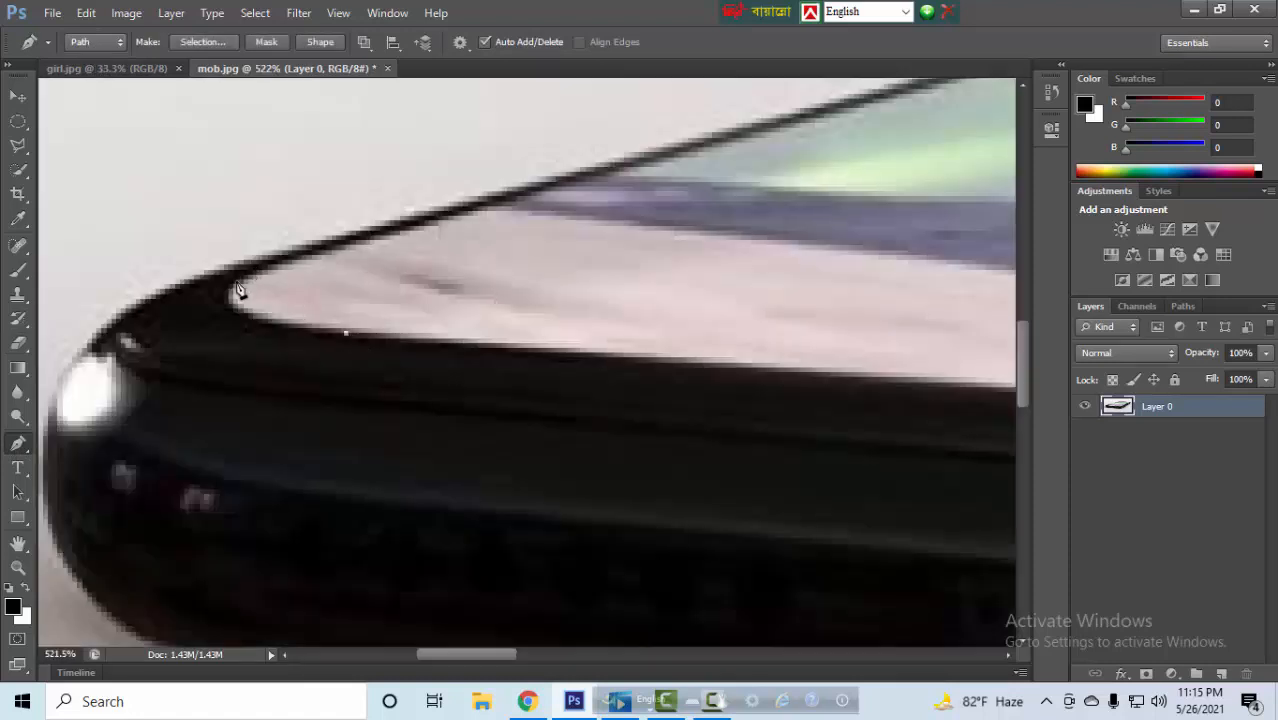
pyautogui.moveTo(237, 282); pyautogui.dragTo(285, 242)
pyautogui.moveTo(365, 276); pyautogui.dragTo(242, 390)
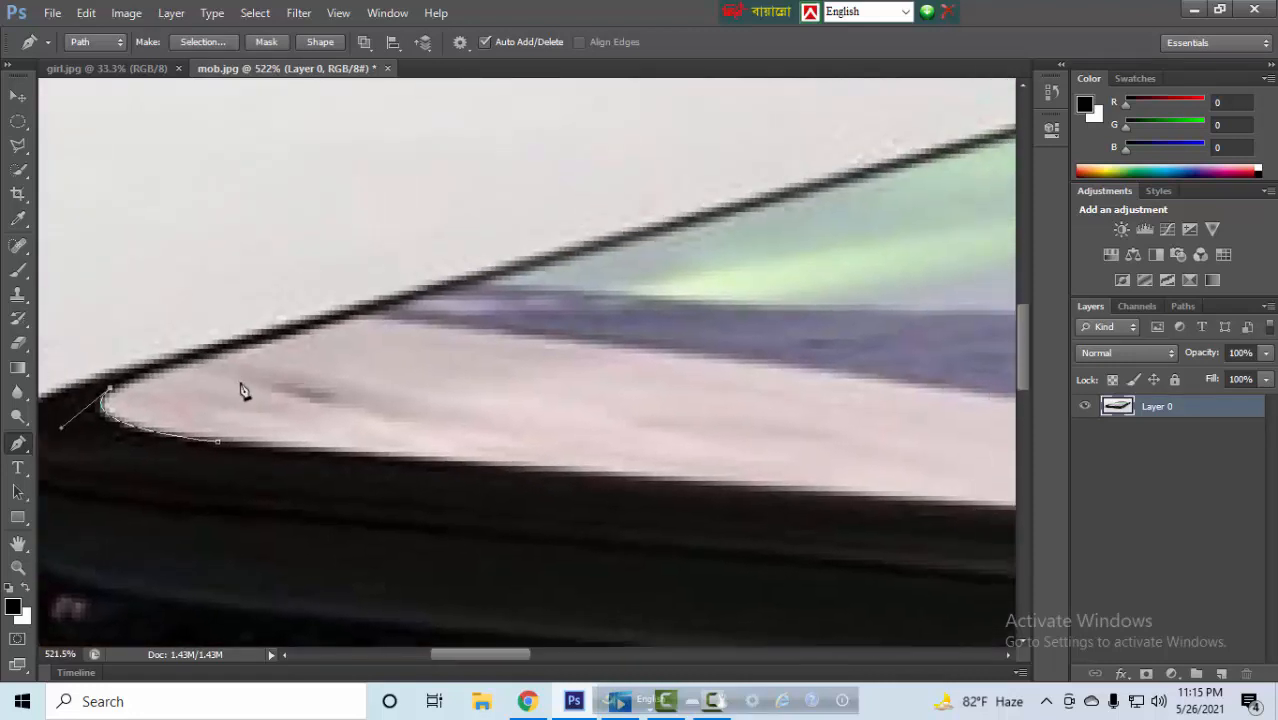
# Extend the pen path along the screen's long left edge to the back-left corner and across most of the far edge.
pyautogui.keyDown('alt'); pyautogui.click(424, 397); pyautogui.keyUp('alt')
pyautogui.keyDown('alt'); pyautogui.click(425, 397); pyautogui.keyUp('alt')
pyautogui.keyDown('alt'); pyautogui.click(425, 397); pyautogui.keyUp('alt')
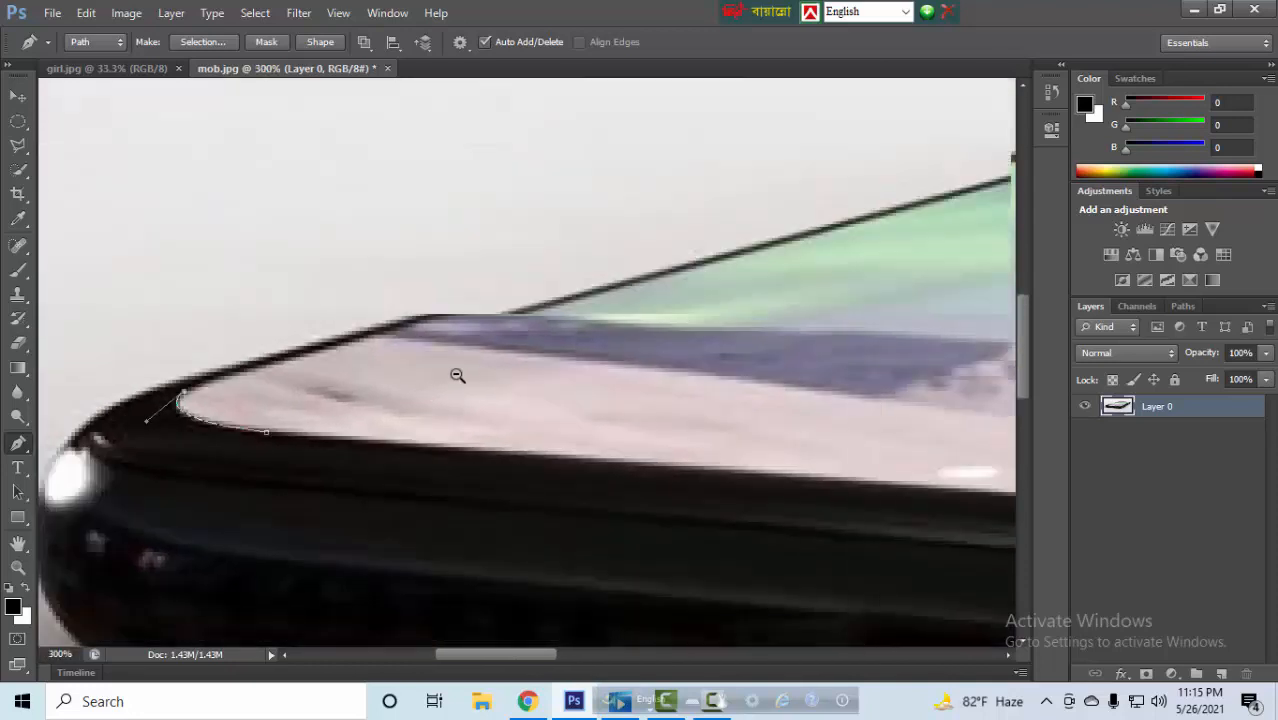
pyautogui.keyDown('alt'); pyautogui.click(470, 369); pyautogui.keyUp('alt')
pyautogui.keyDown('alt'); pyautogui.click(520, 352); pyautogui.keyUp('alt')
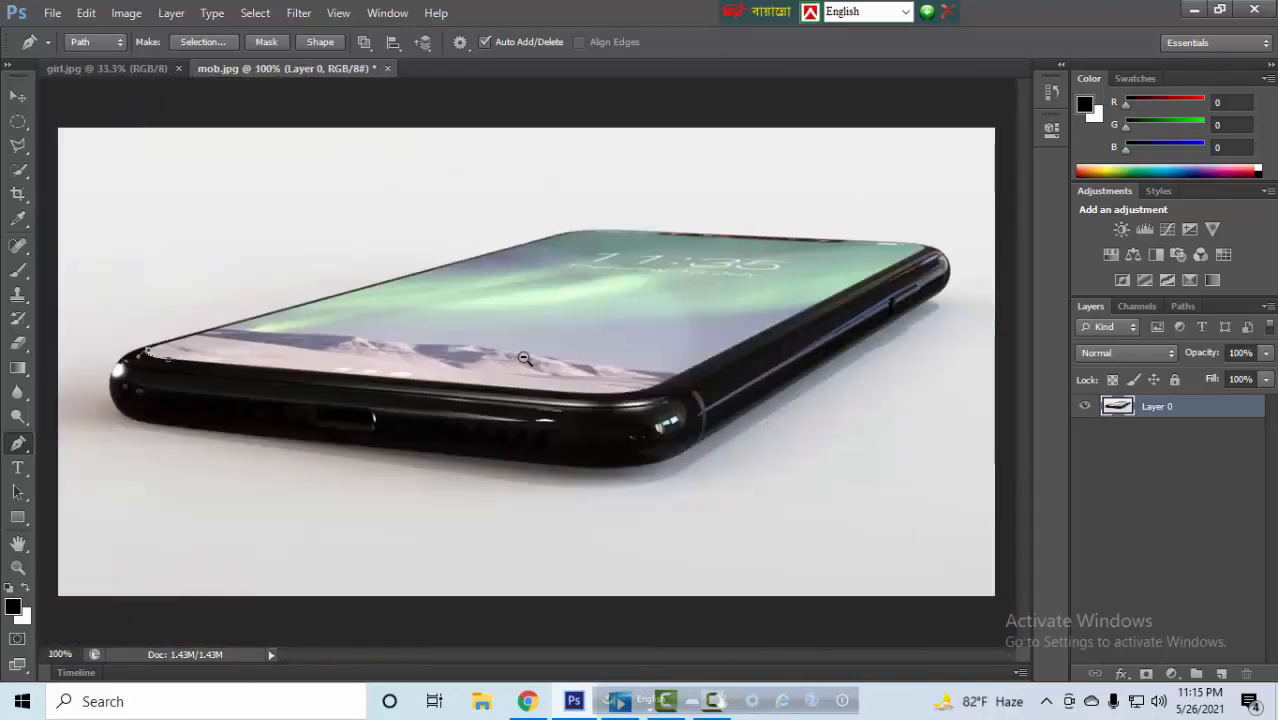
pyautogui.click(579, 235)
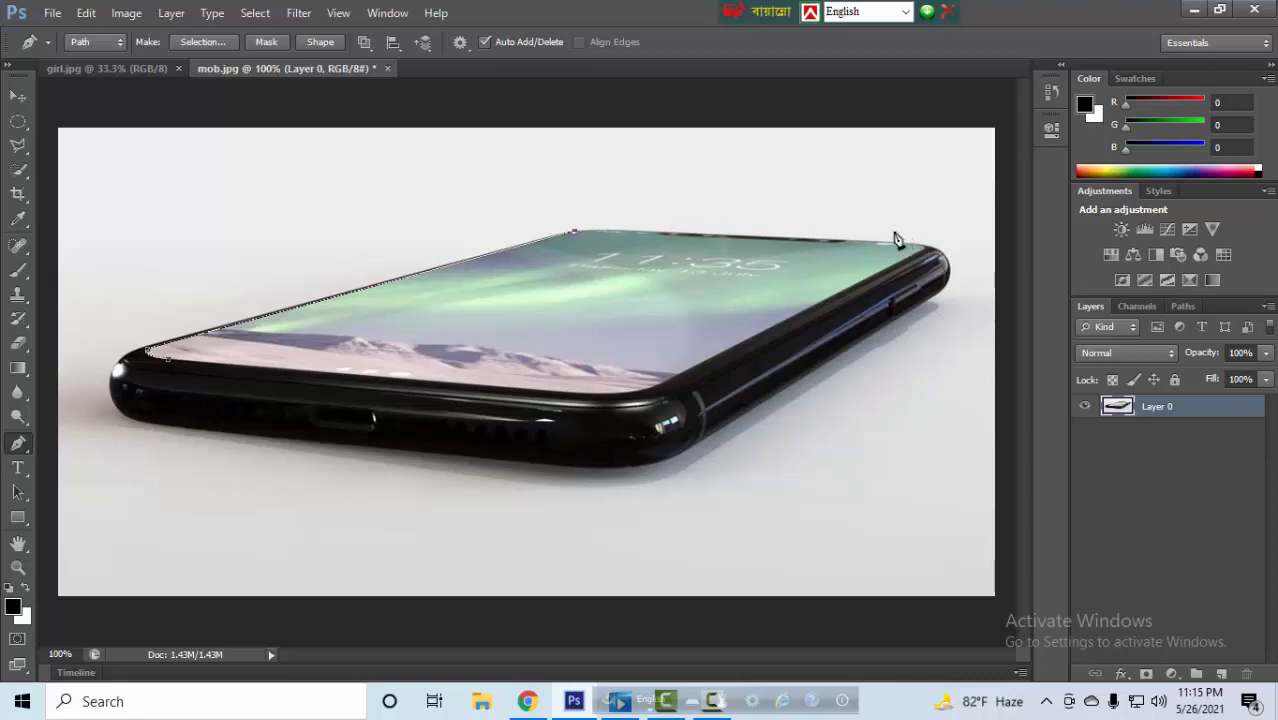
pyautogui.click(845, 244)
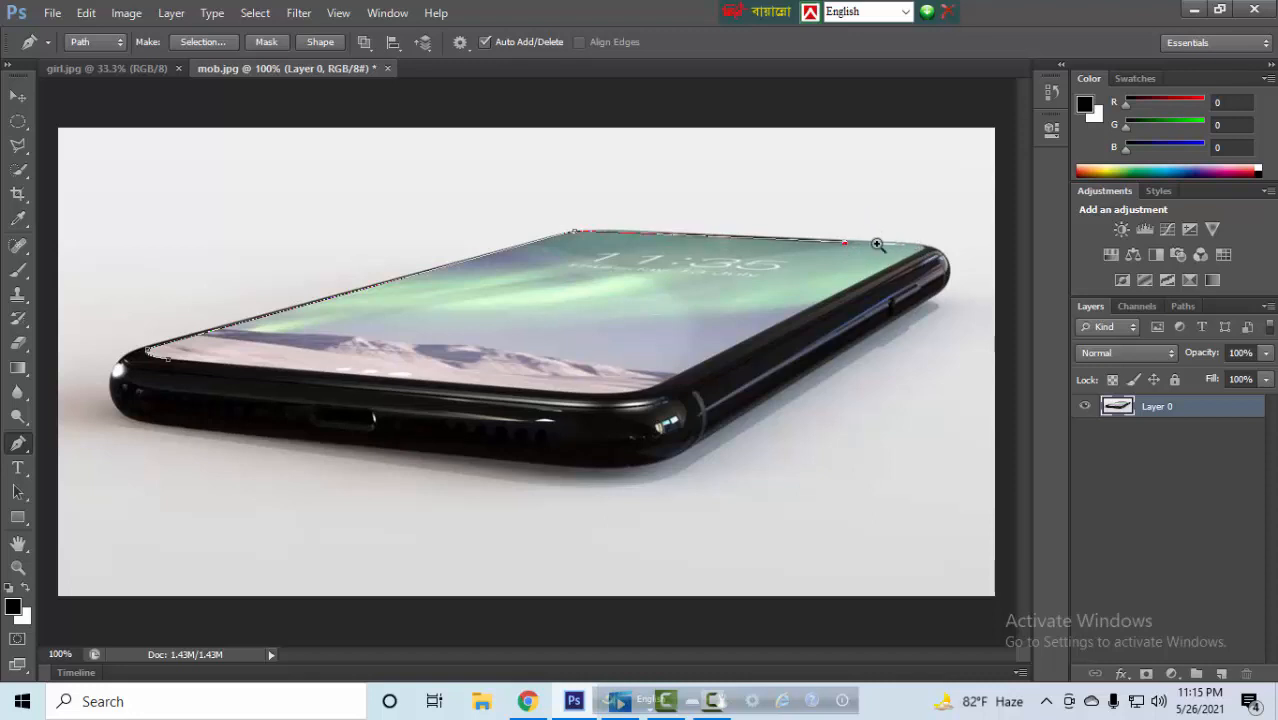
# Continue the path to the screen's back-right corner and curve it around that corner, removing the outgoing handle.
pyautogui.moveTo(867, 217); pyautogui.dragTo(933, 304)
pyautogui.click(624, 270)
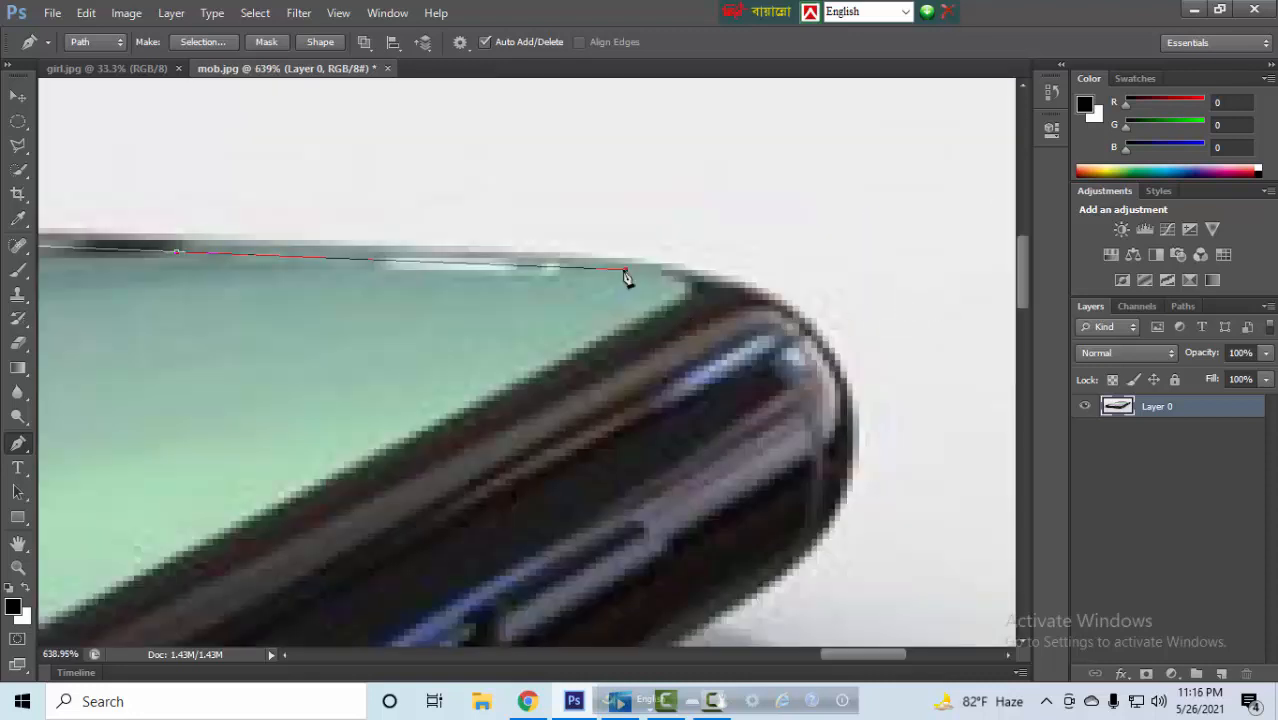
pyautogui.press('Down')
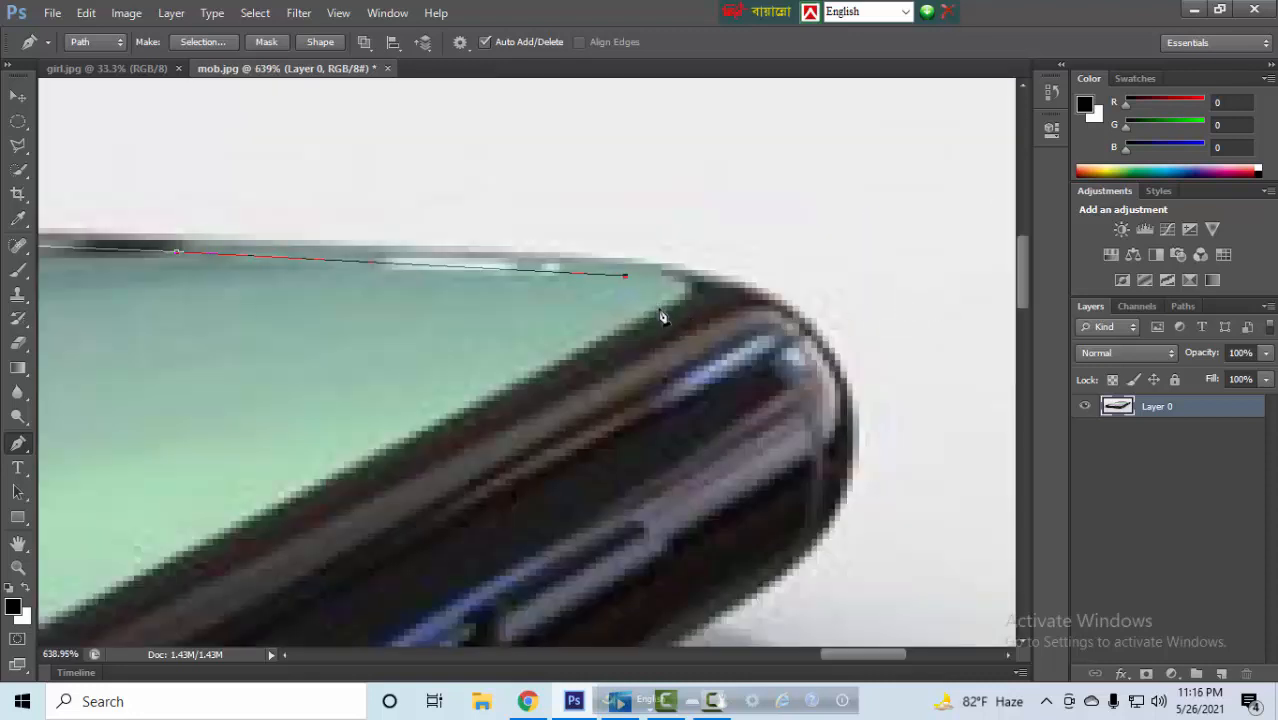
pyautogui.press('Up')
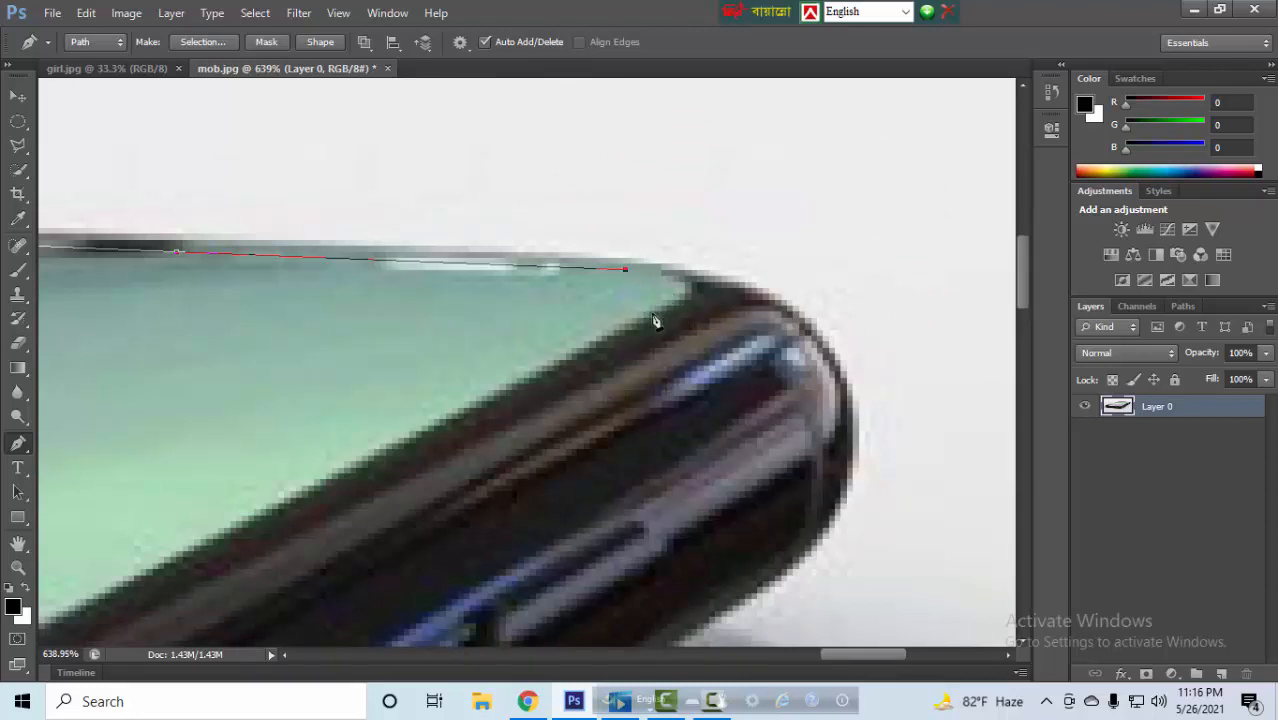
pyautogui.moveTo(642, 322); pyautogui.dragTo(538, 370)
pyautogui.keyDown('alt'); pyautogui.click(644, 322); pyautogui.keyUp('alt')
# Trace the path down the screen's right edge and curve it around the front-right corner, removing the outgoing handle.
pyautogui.scroll(-3, 632, 372)
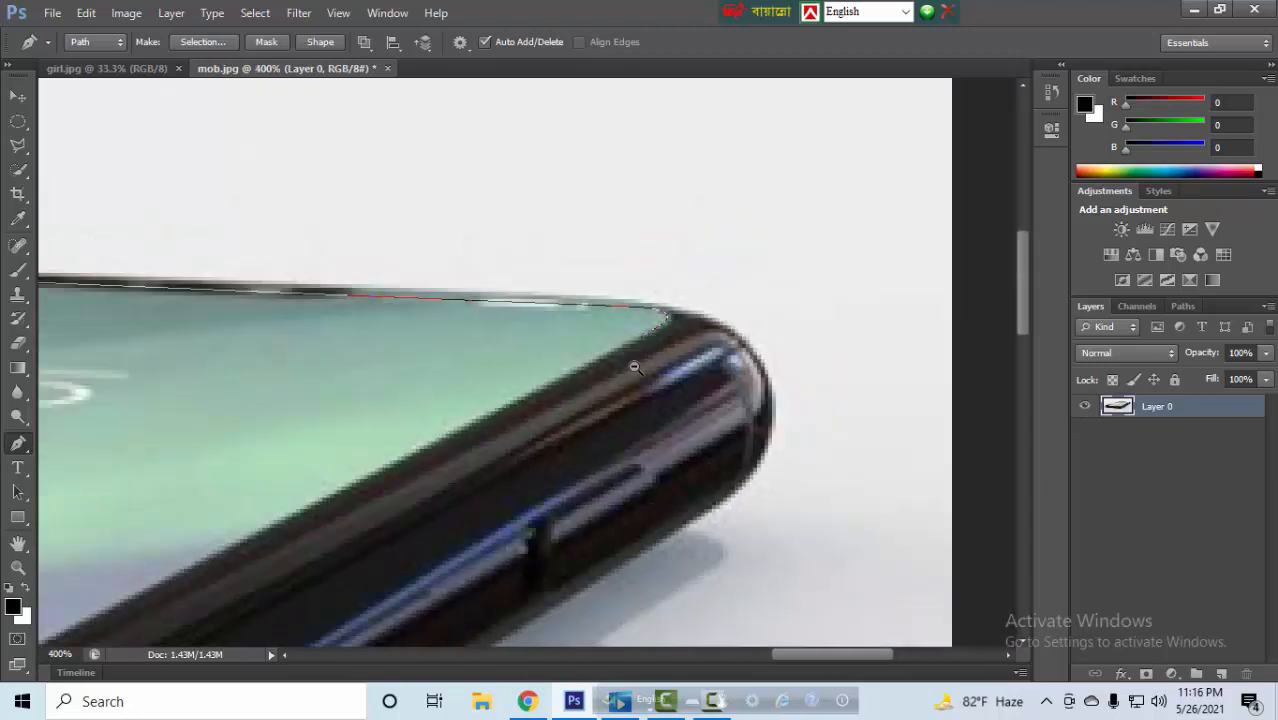
pyautogui.scroll(-1, 601, 373)
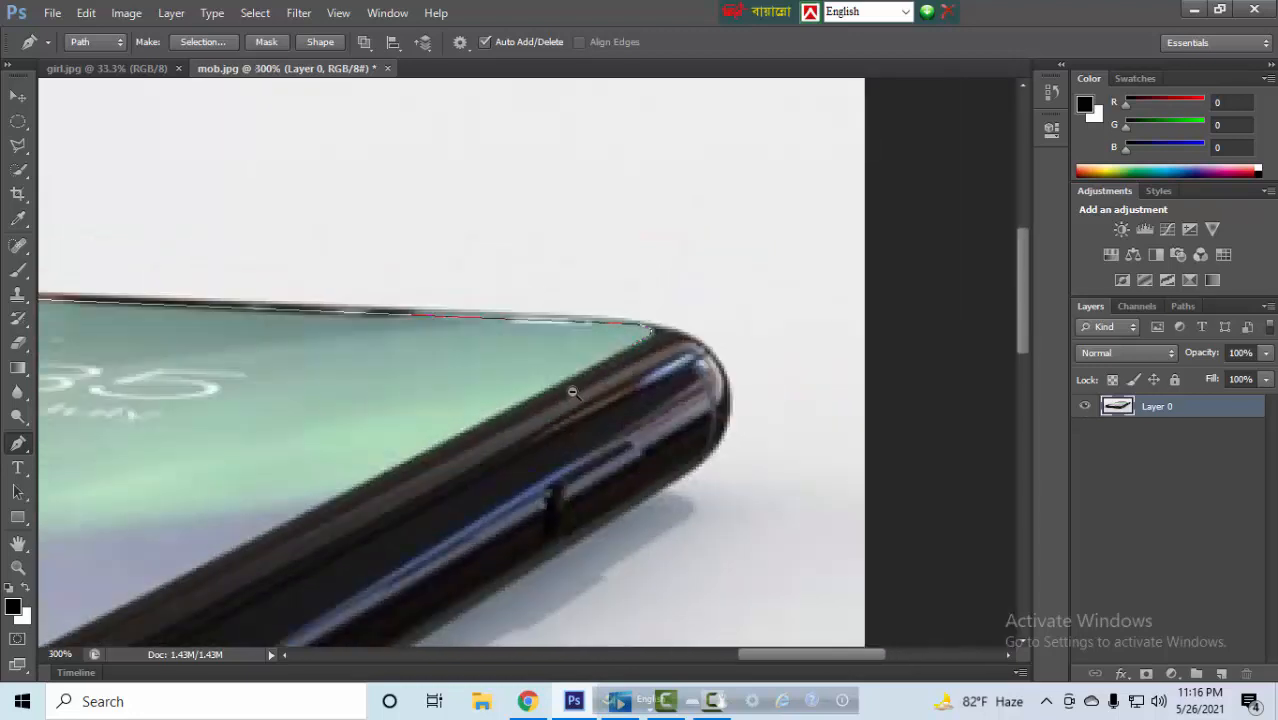
pyautogui.scroll(-1, 575, 380)
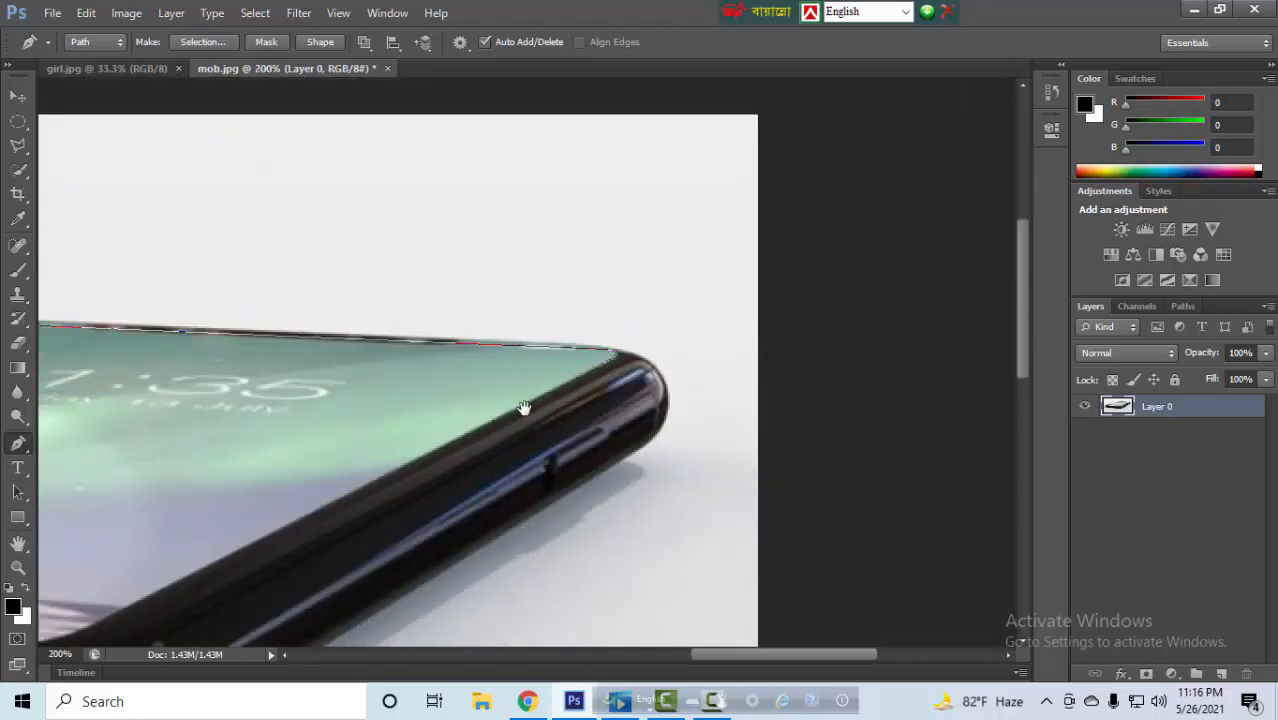
pyautogui.moveTo(522, 407); pyautogui.dragTo(801, 203)
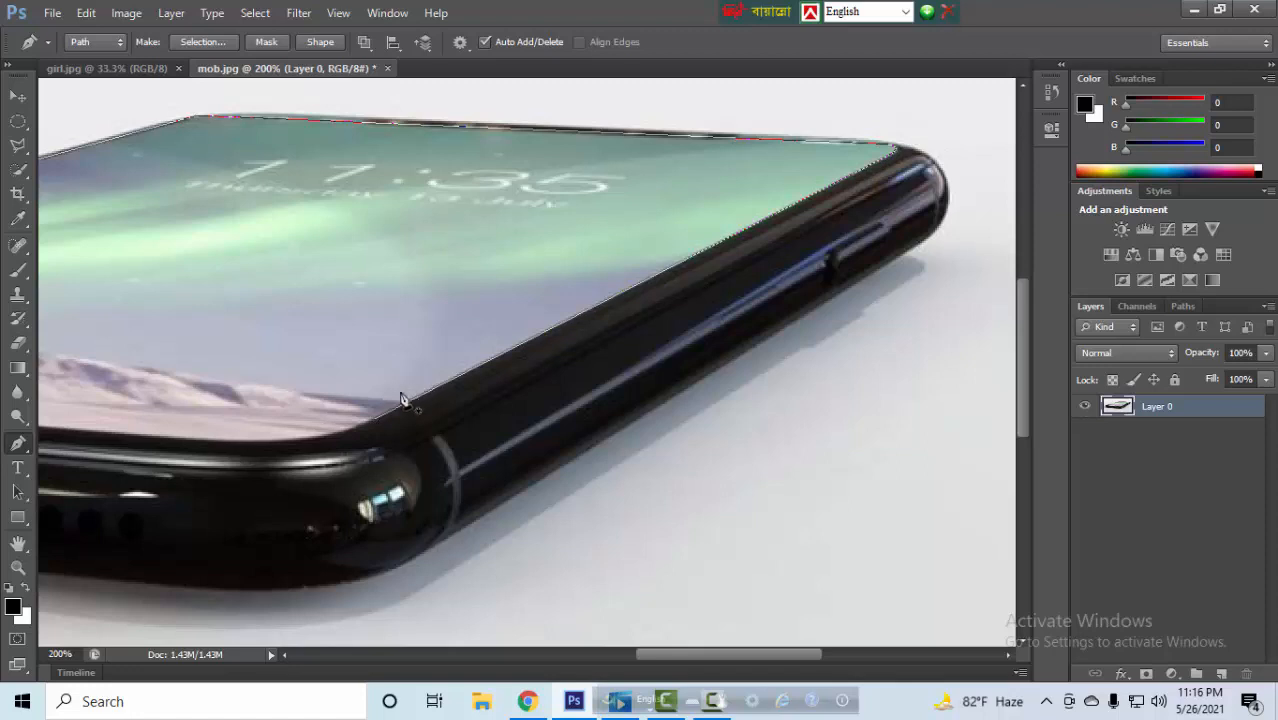
pyautogui.moveTo(460, 348); pyautogui.dragTo(787, 262)
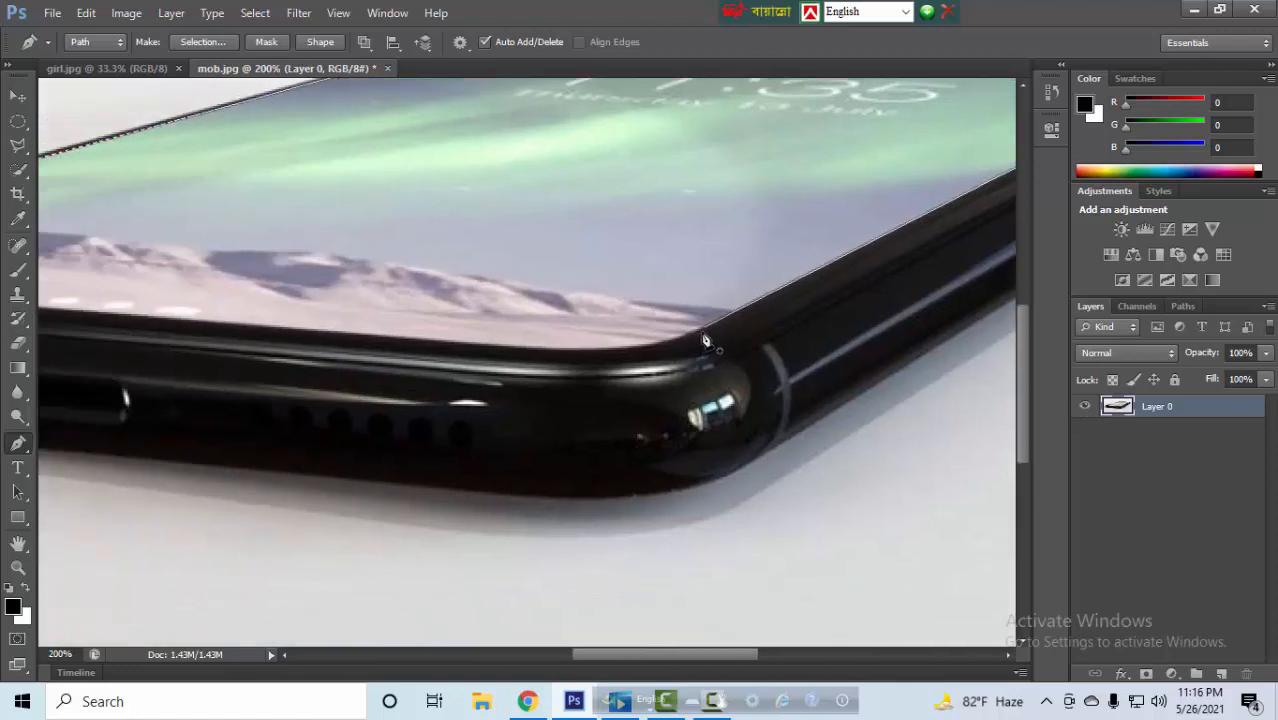
pyautogui.click(704, 328)
pyautogui.moveTo(592, 351); pyautogui.dragTo(524, 350)
pyautogui.keyDown('alt'); pyautogui.click(593, 350); pyautogui.keyUp('alt')
# Close the path along the screen's front edge at its starting anchor and convert it to a selection.
pyautogui.moveTo(628, 337); pyautogui.dragTo(946, 339)
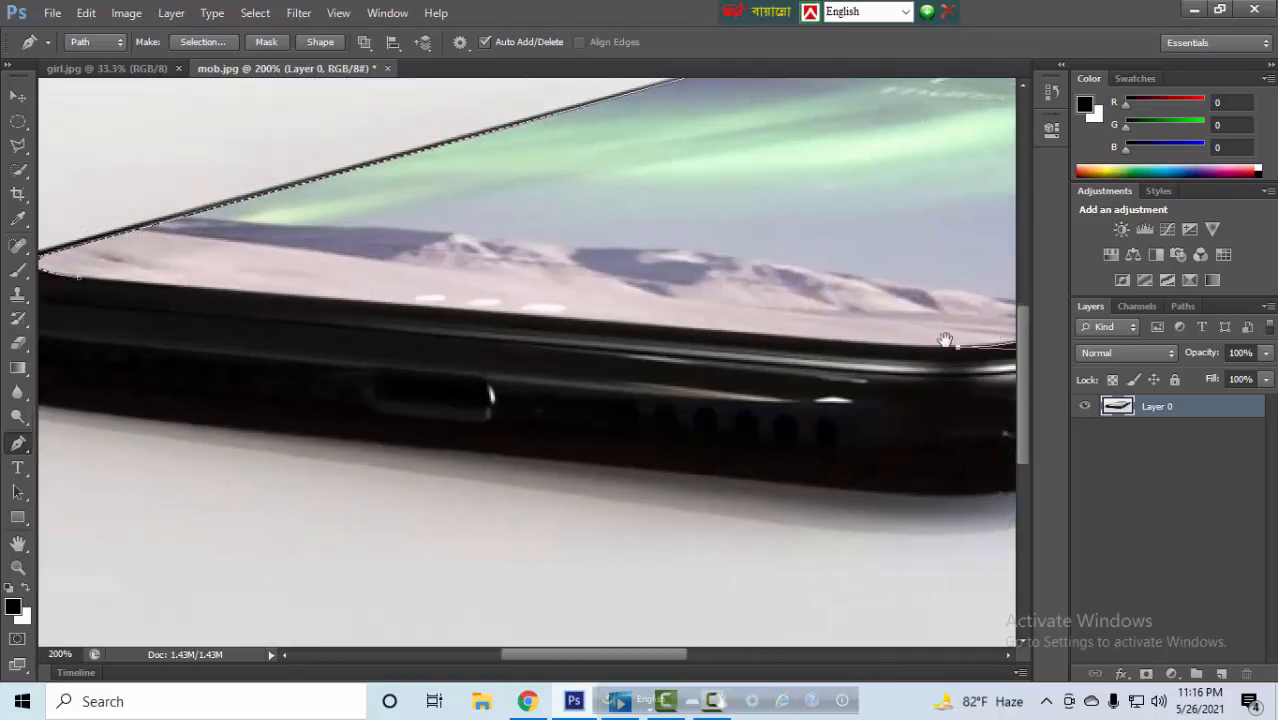
pyautogui.moveTo(290, 386); pyautogui.dragTo(475, 391)
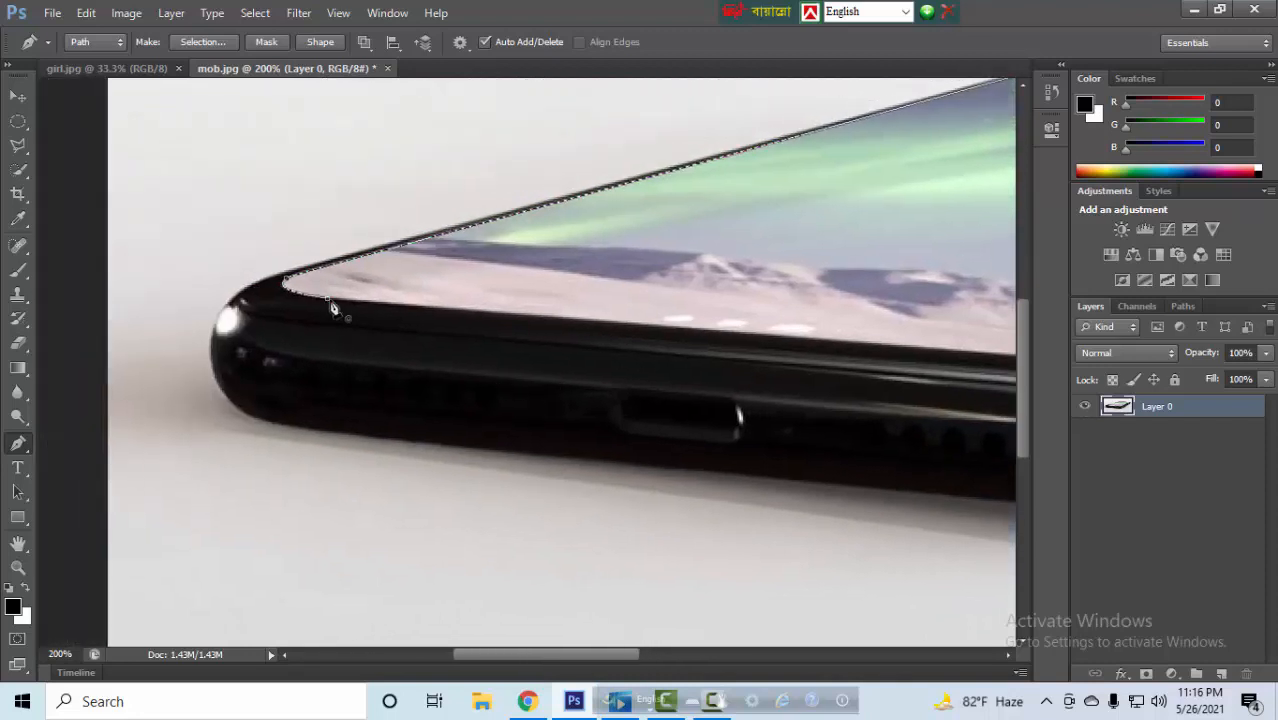
pyautogui.click(333, 308)
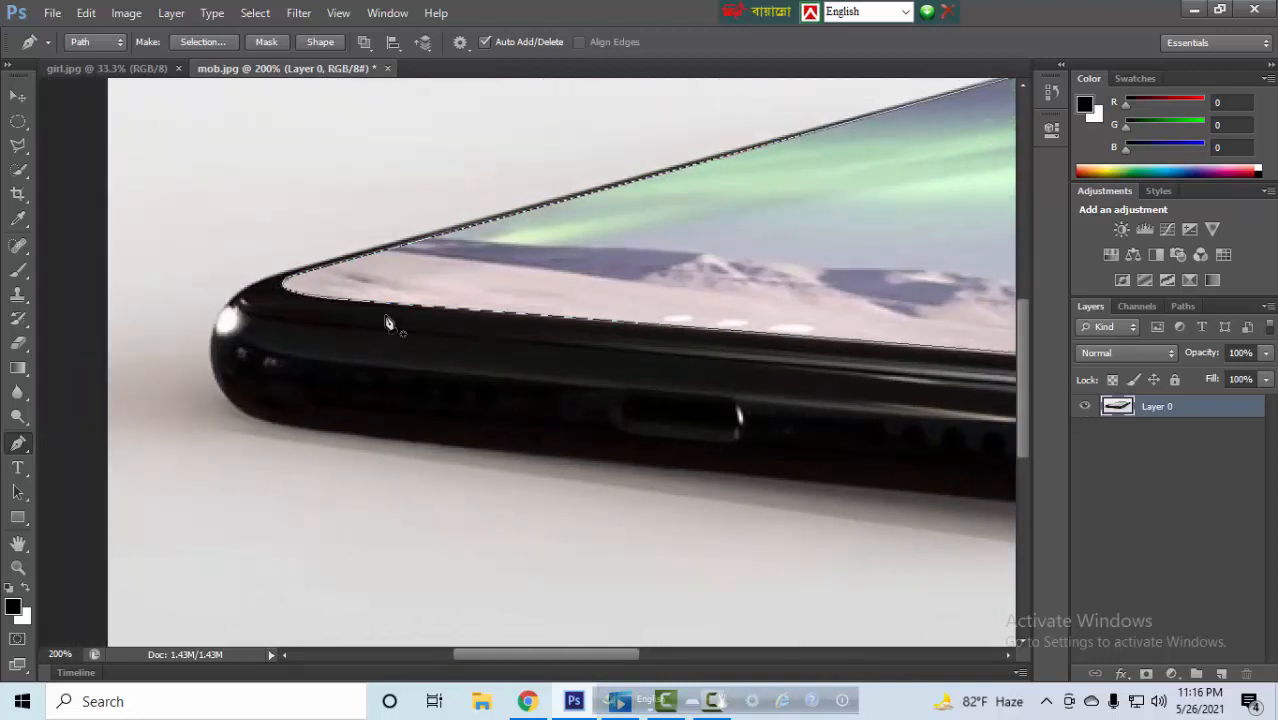
pyautogui.keyDown('ctrl'); pyautogui.keyDown('alt'); pyautogui.click(460, 287); pyautogui.keyUp('alt'); pyautogui.keyUp('ctrl')
pyautogui.hotkey('ctrl', 'Return')
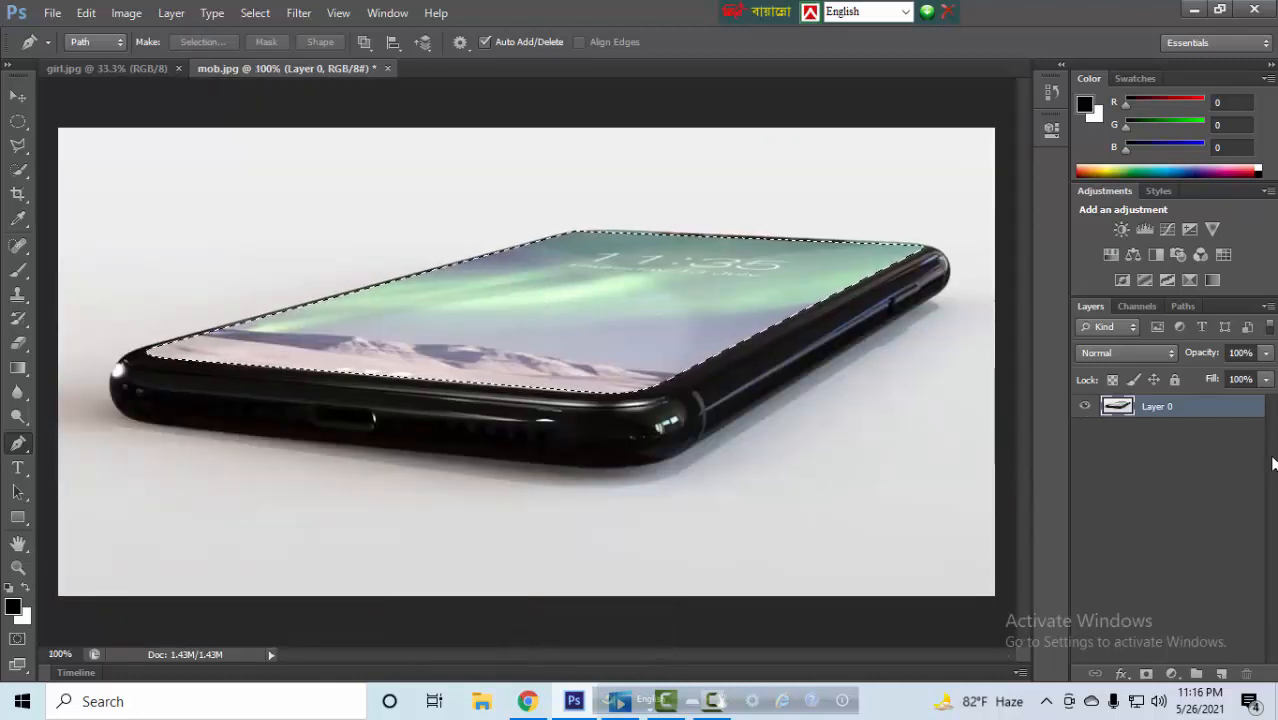
# Fill the screen selection with the white background color on a new layer and deselect.
pyautogui.click(1220, 676)
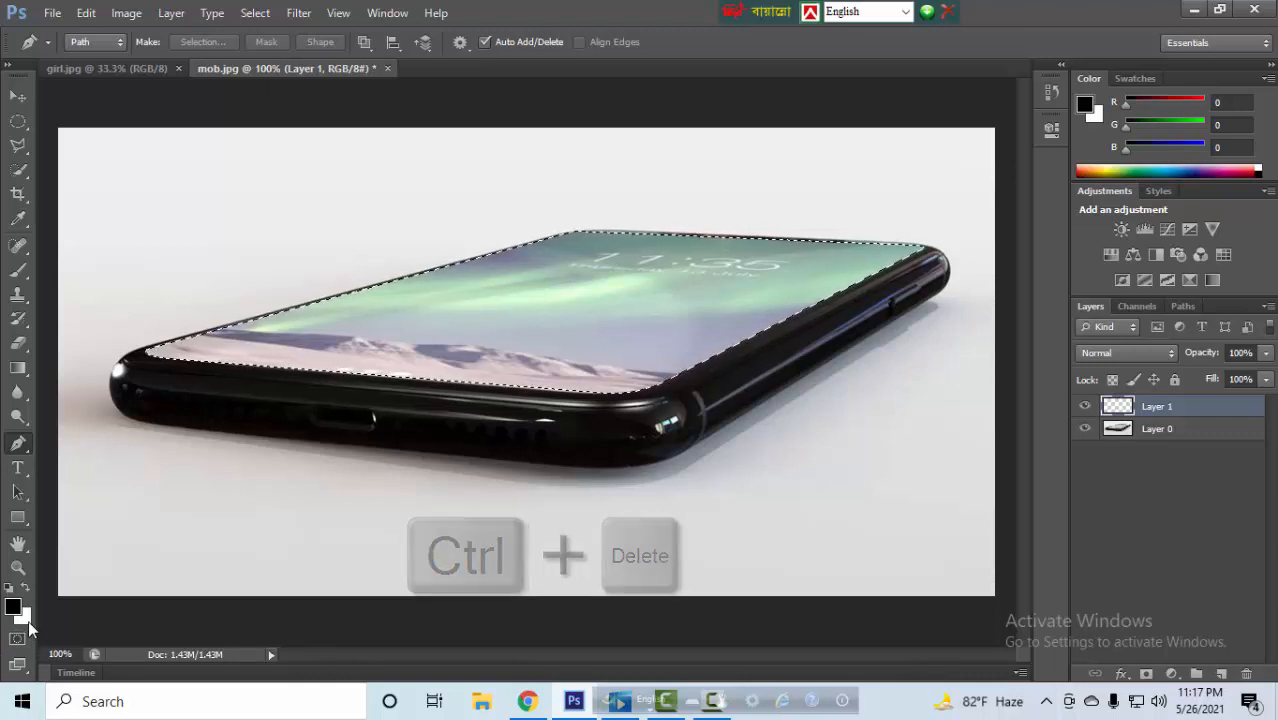
pyautogui.hotkey('ctrl', 'BackSpace')
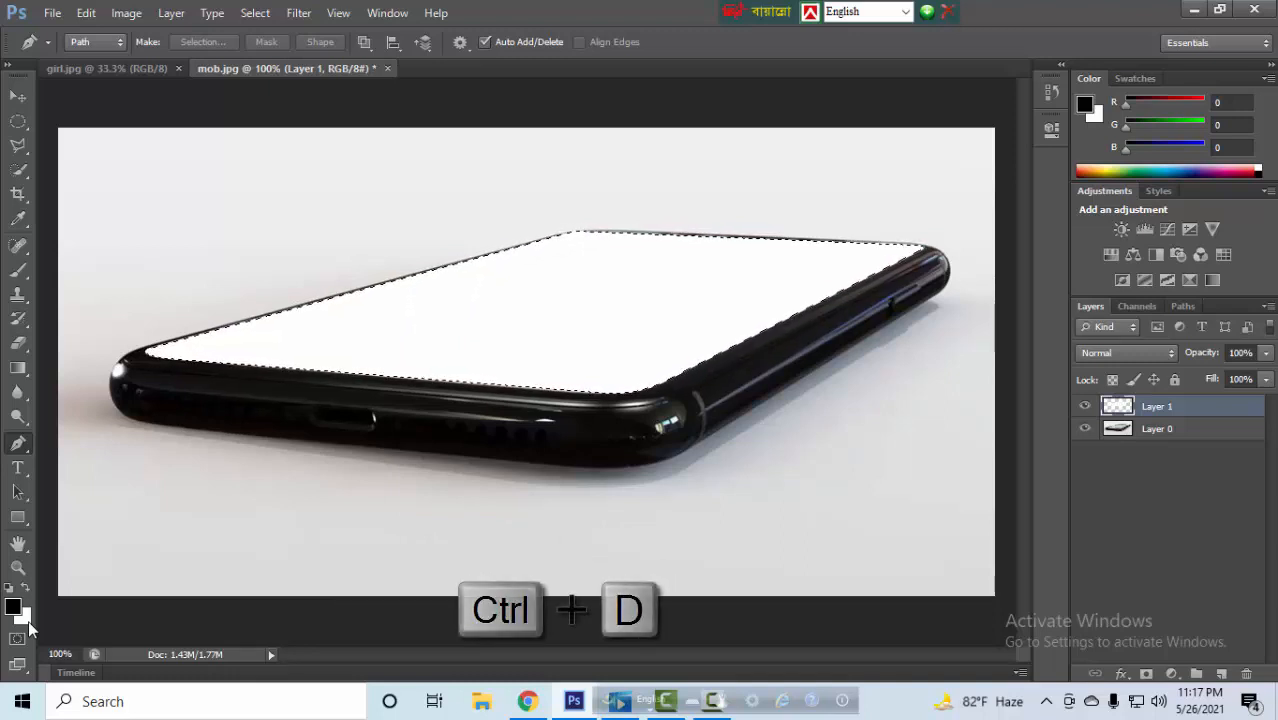
pyautogui.hotkey('ctrl', 'd')
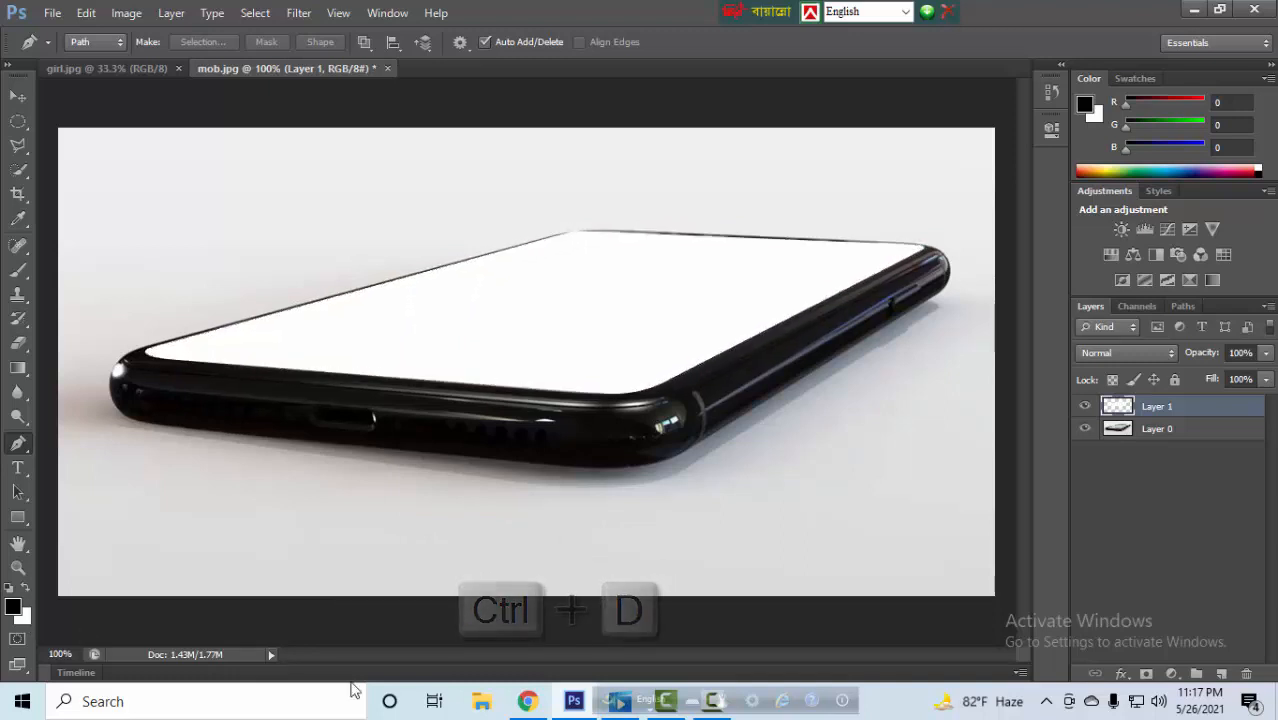
# Apply an Inner Shadow to the white screen layer with 100% opacity and an increased size.
pyautogui.click(1121, 675)
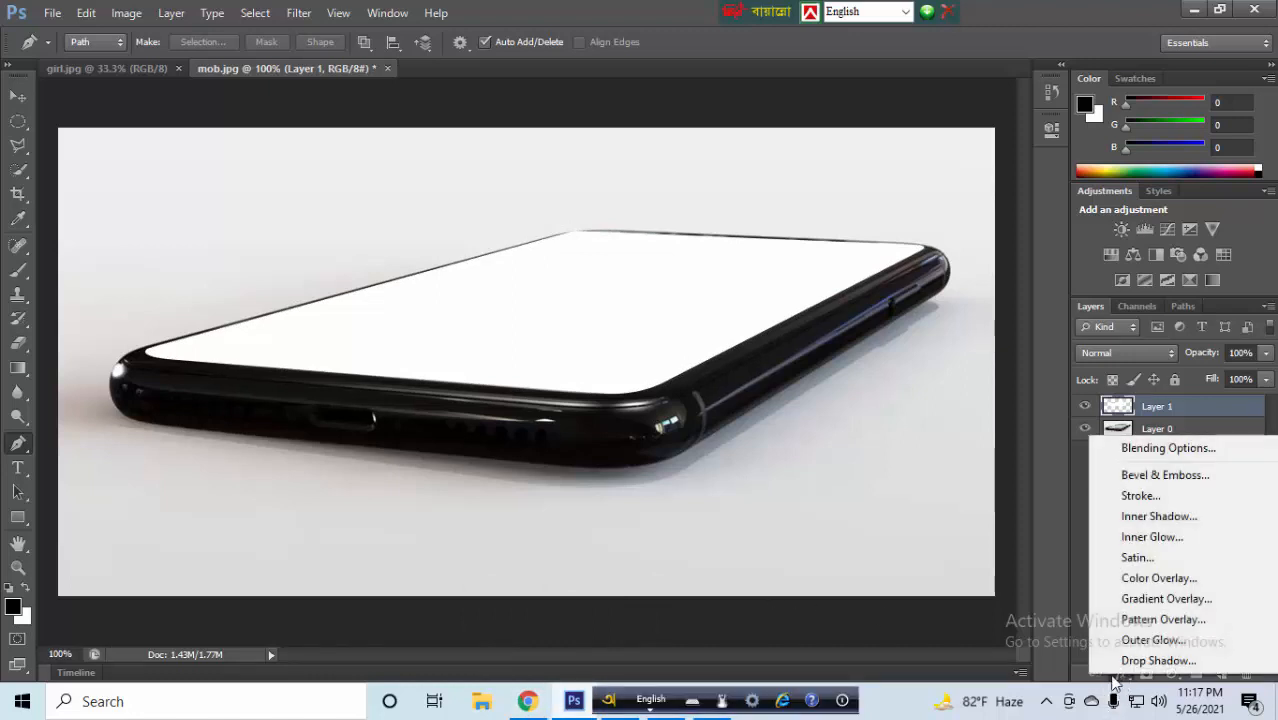
pyautogui.click(1150, 516)
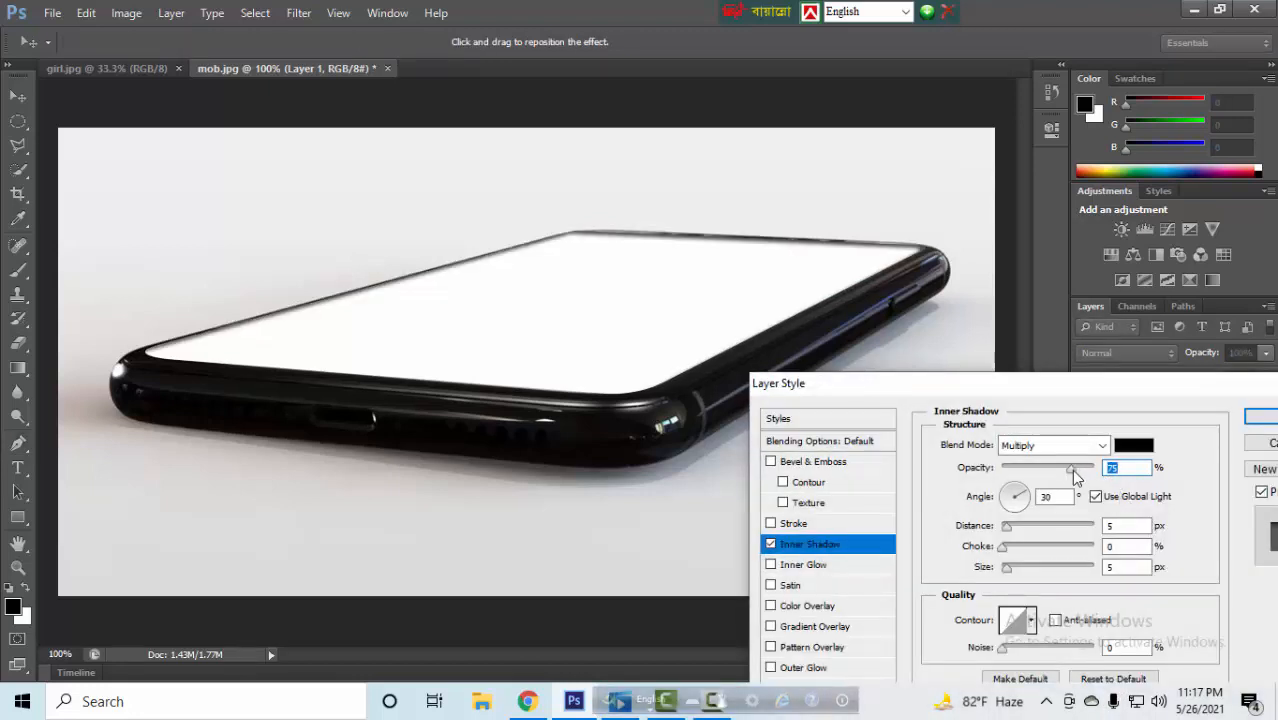
pyautogui.moveTo(1073, 470); pyautogui.dragTo(1112, 466)
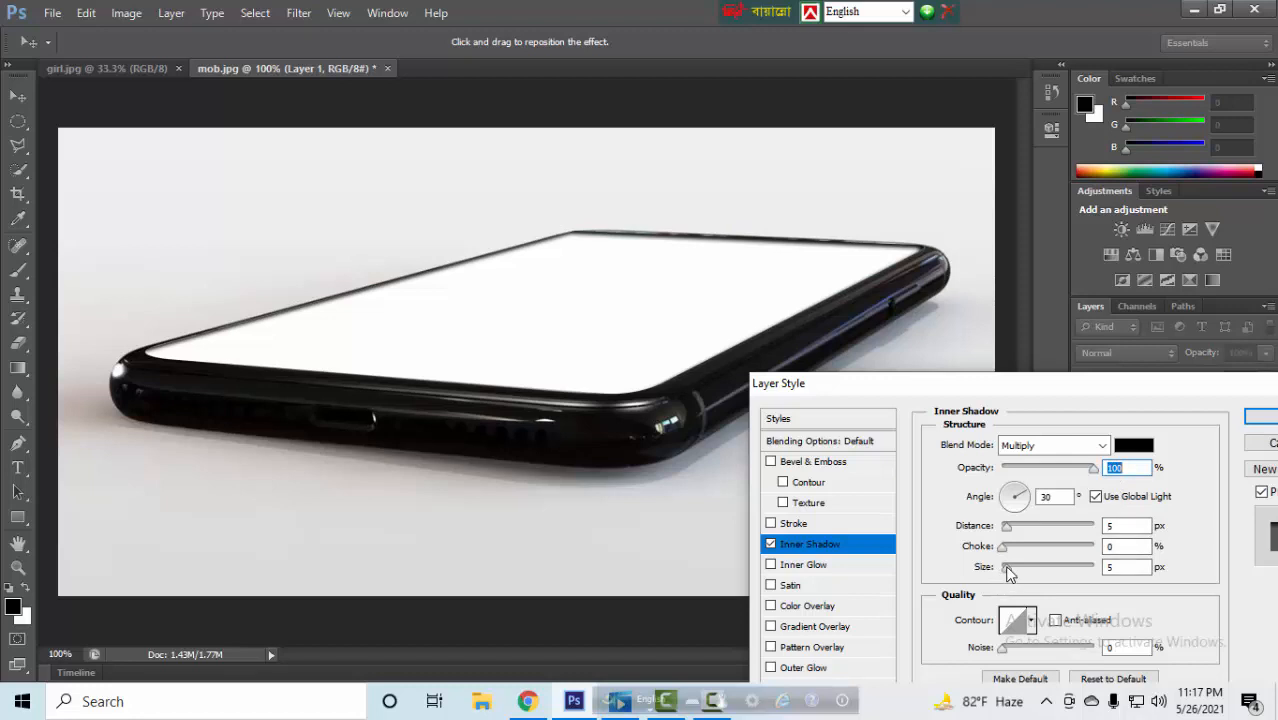
pyautogui.moveTo(1008, 572)
pyautogui.mouseDown()
pyautogui.moveTo(1030, 572)
pyautogui.moveTo(1013, 566)
pyautogui.mouseUp()
pyautogui.click(1255, 418)
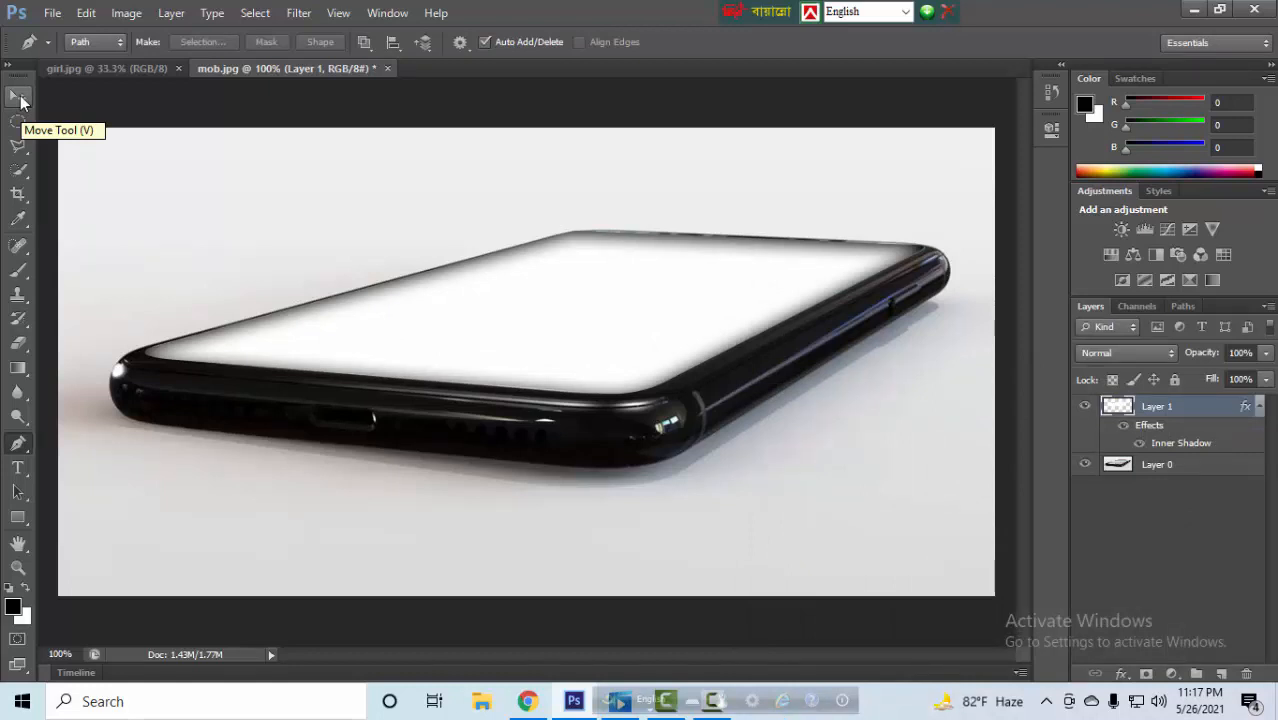
# Copy the girl photo from girl.jpg into the mob.jpg document as a new layer with the Move tool.
pyautogui.click(19, 97)
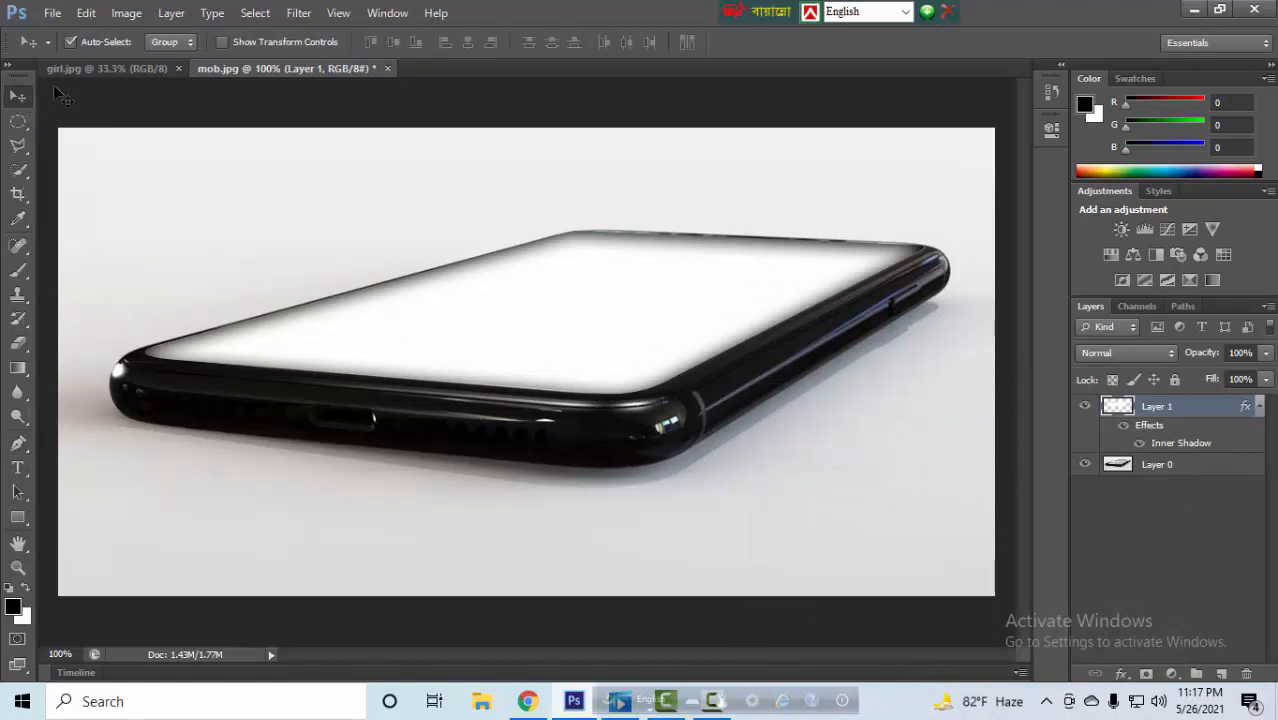
pyautogui.click(111, 67)
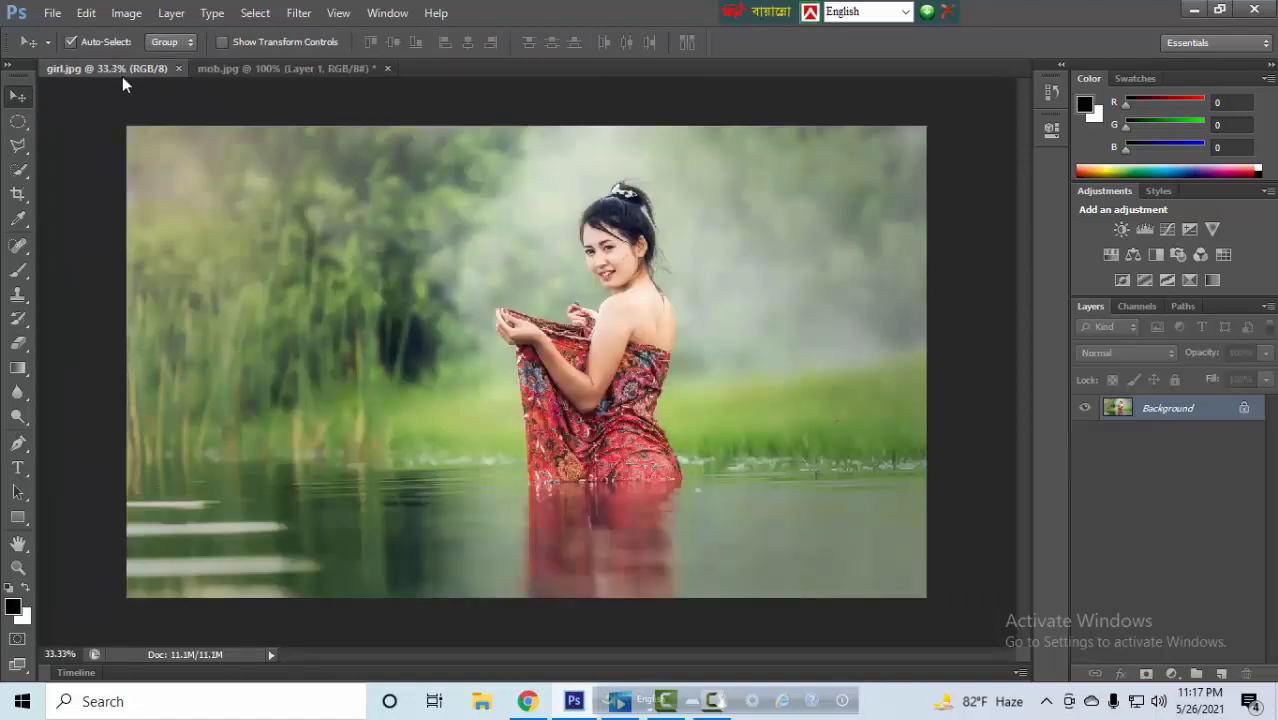
pyautogui.moveTo(575, 440); pyautogui.dragTo(725, 560)
# Scale the girl photo down to about 21.7% over the phone and set its layer opacity to 35%.
pyautogui.hotkey('ctrl', 't')
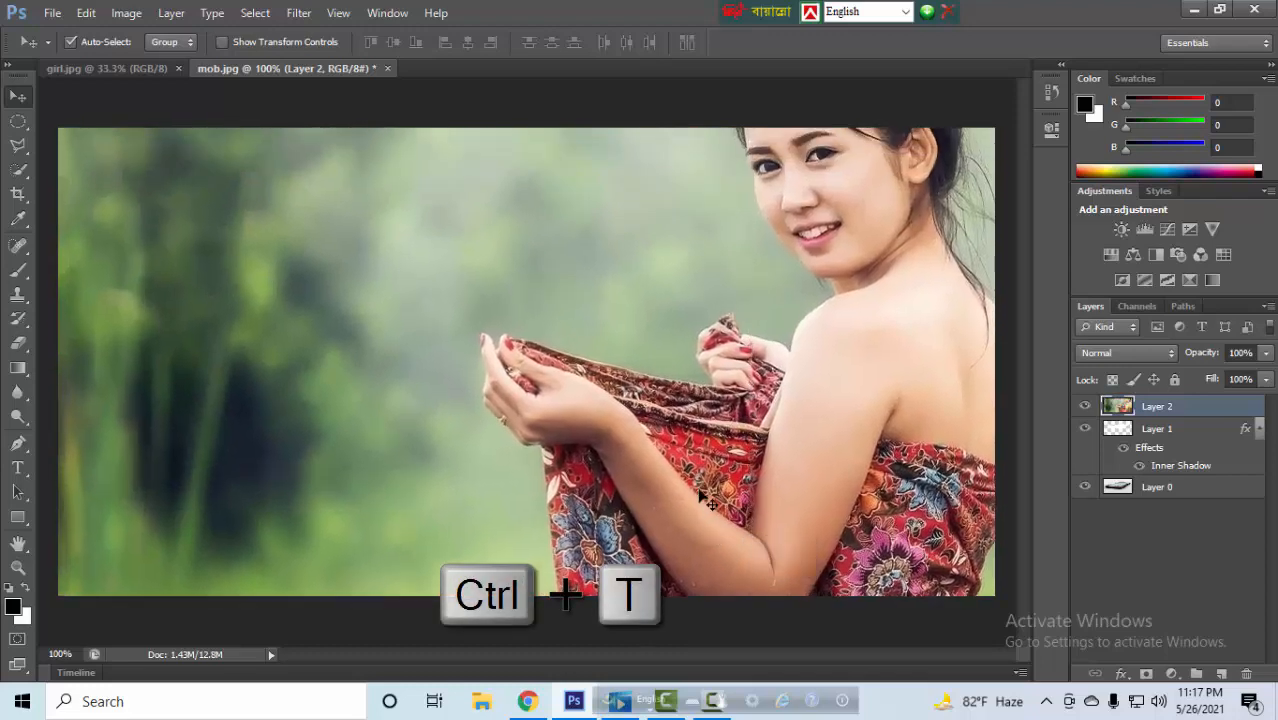
pyautogui.moveTo(656, 456); pyautogui.dragTo(420, 333)
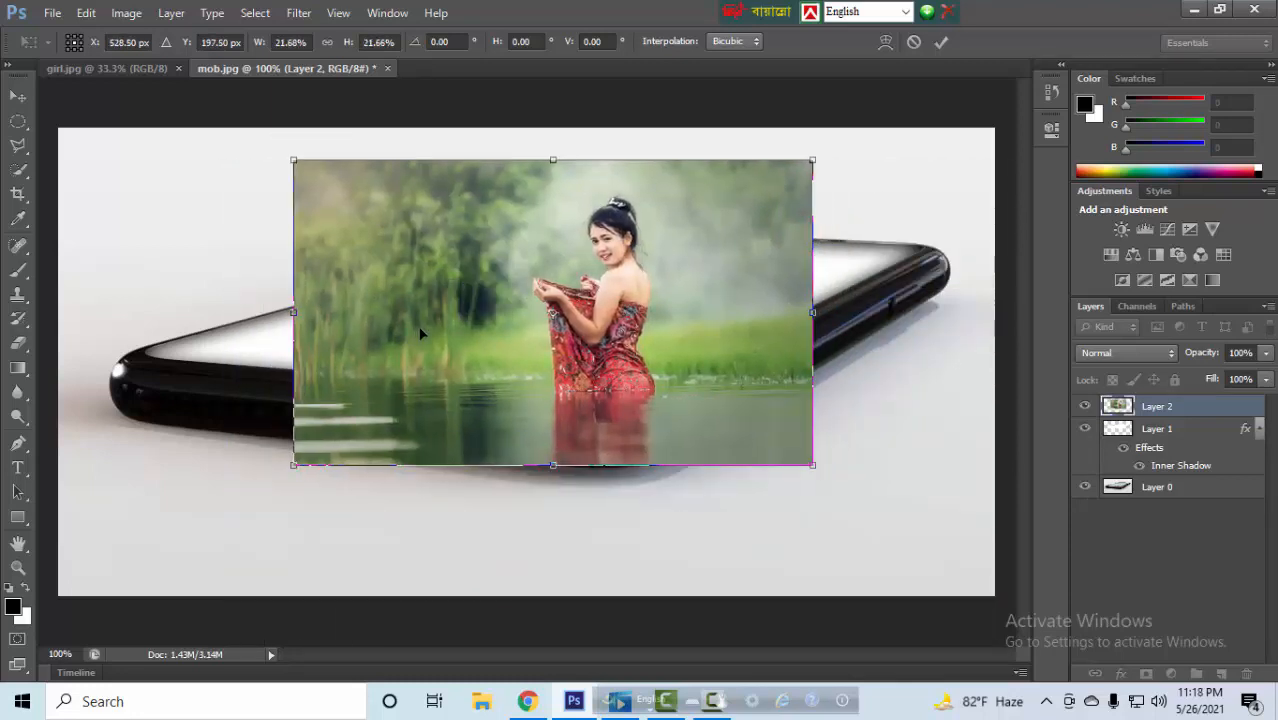
pyautogui.hotkey('ctrl', '-')
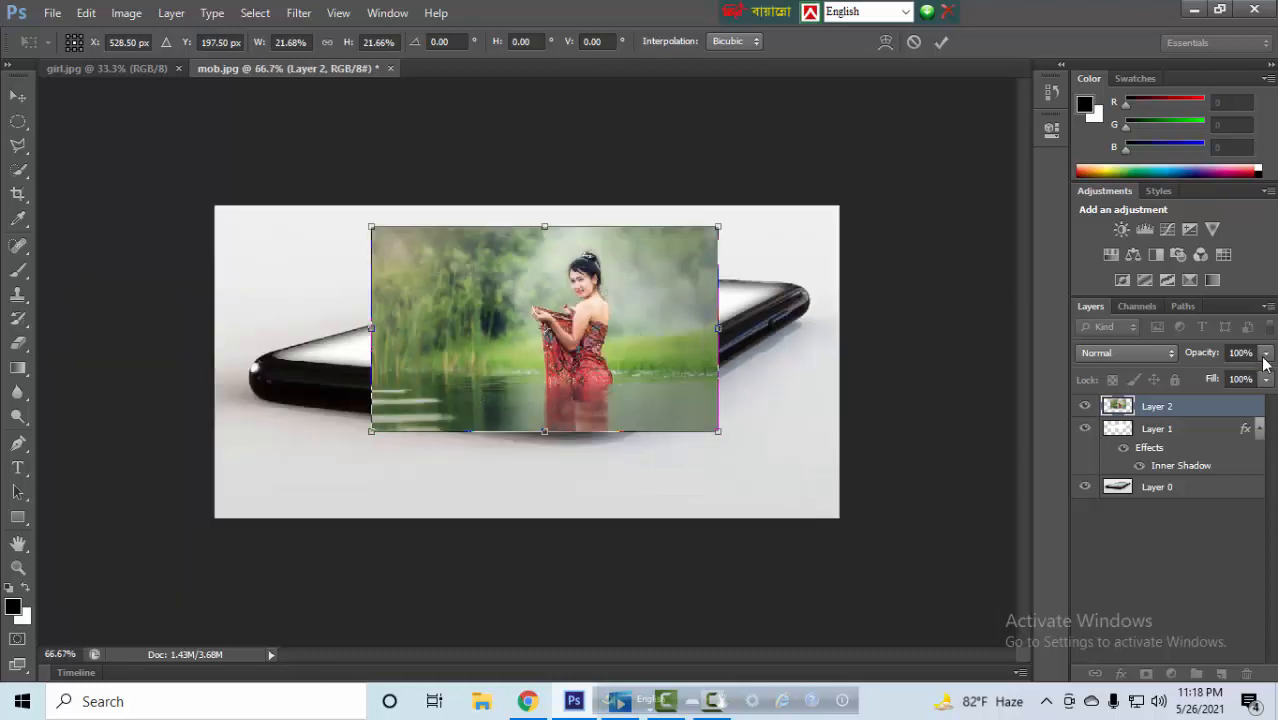
pyautogui.moveTo(1267, 362); pyautogui.dragTo(1220, 358)
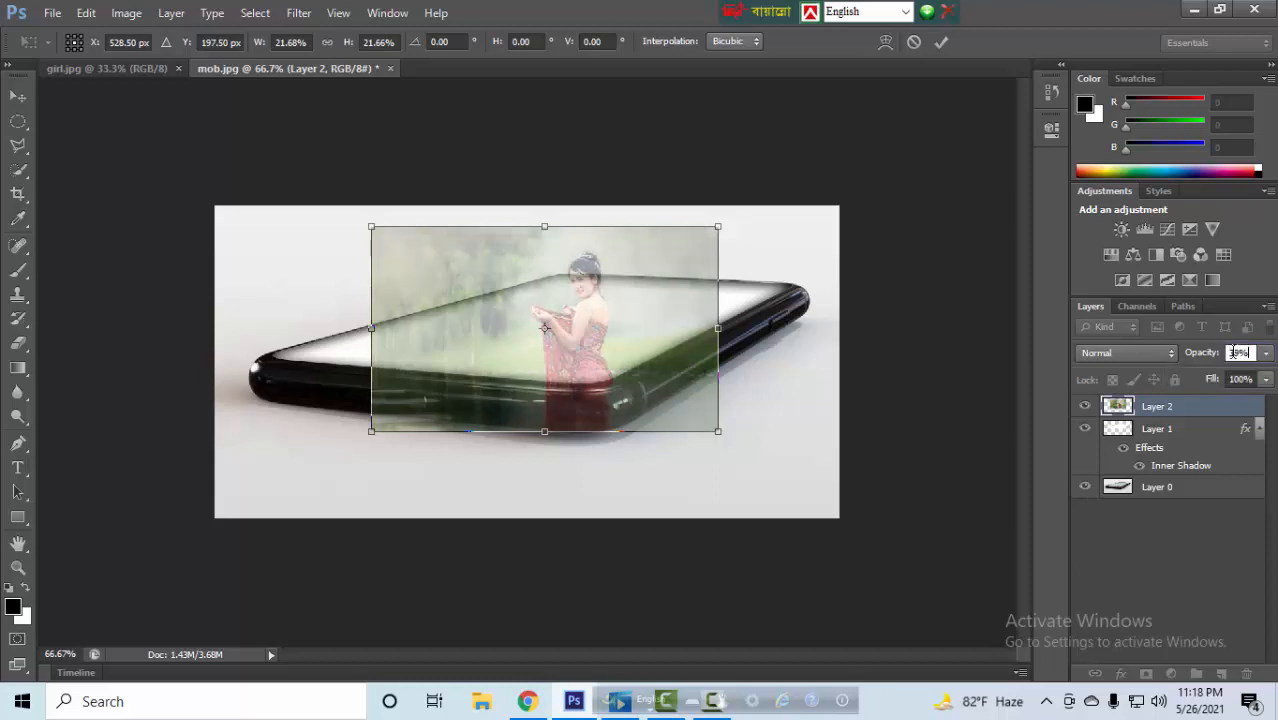
pyautogui.write('35')
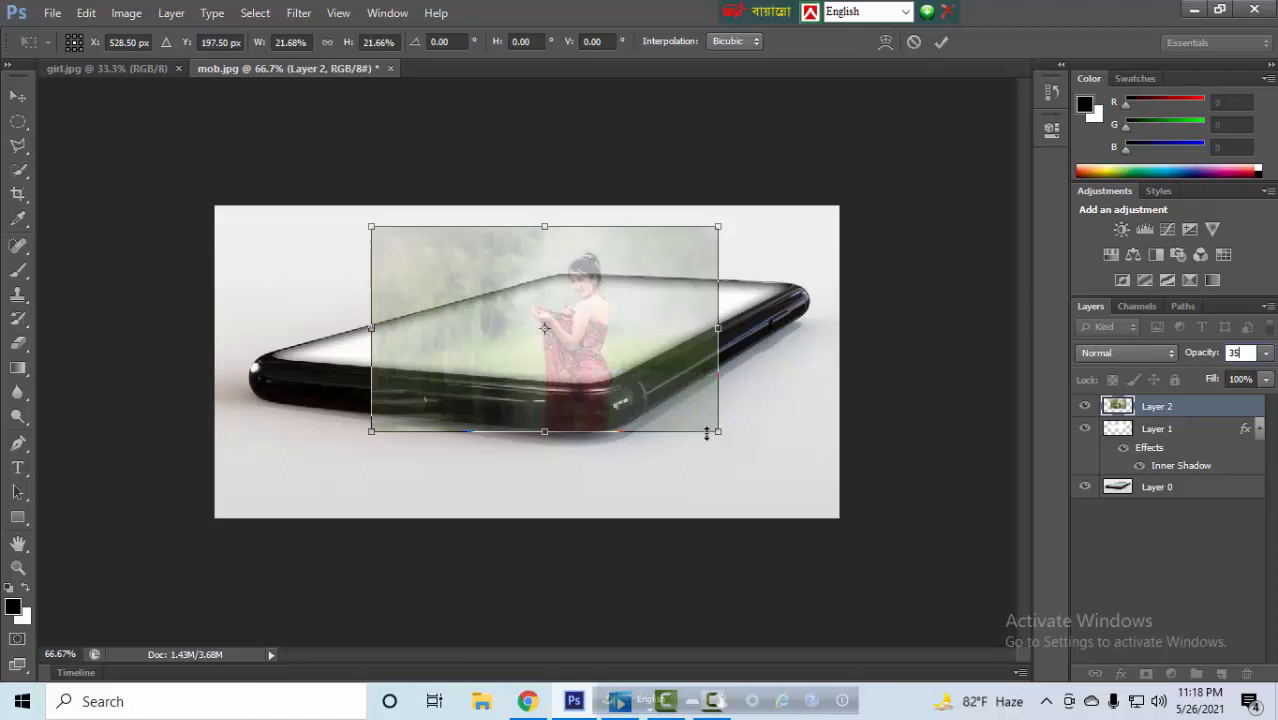
# Resize the girl photo to about 24%, position it over the phone so her upper body rises above the screen, and apply the transform.
pyautogui.moveTo(722, 434); pyautogui.dragTo(770, 449)
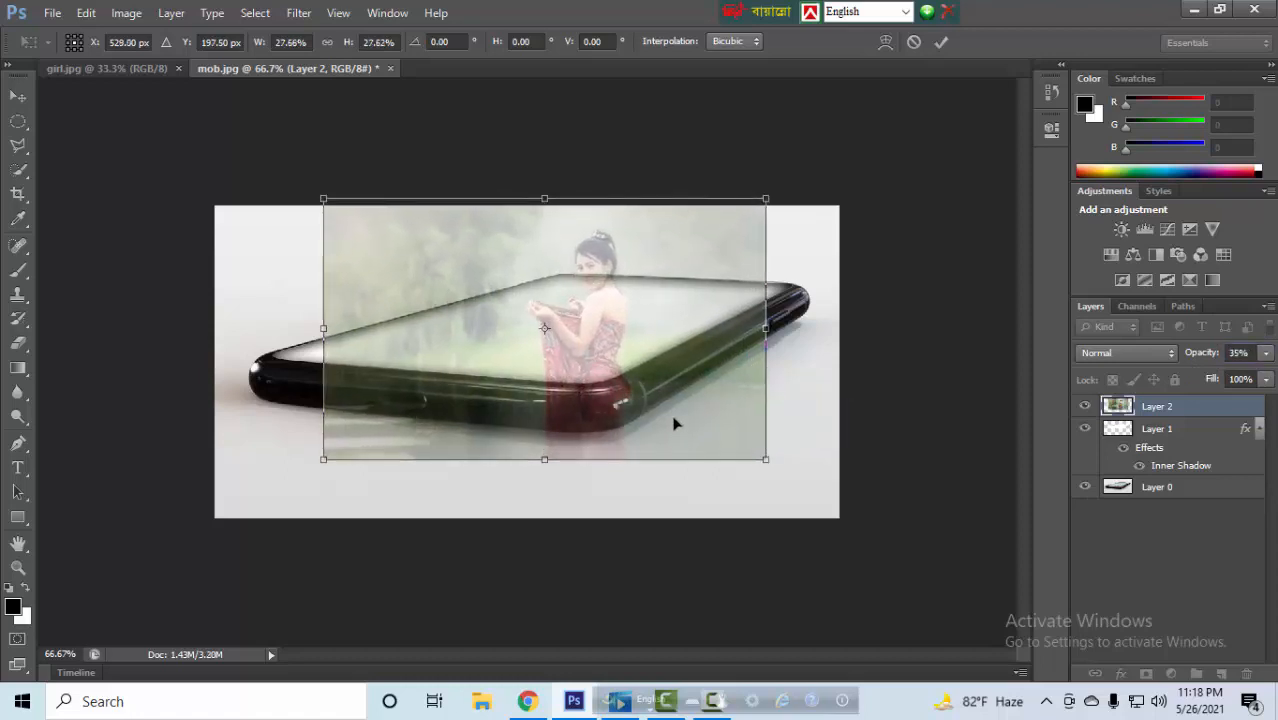
pyautogui.moveTo(676, 423); pyautogui.dragTo(701, 392)
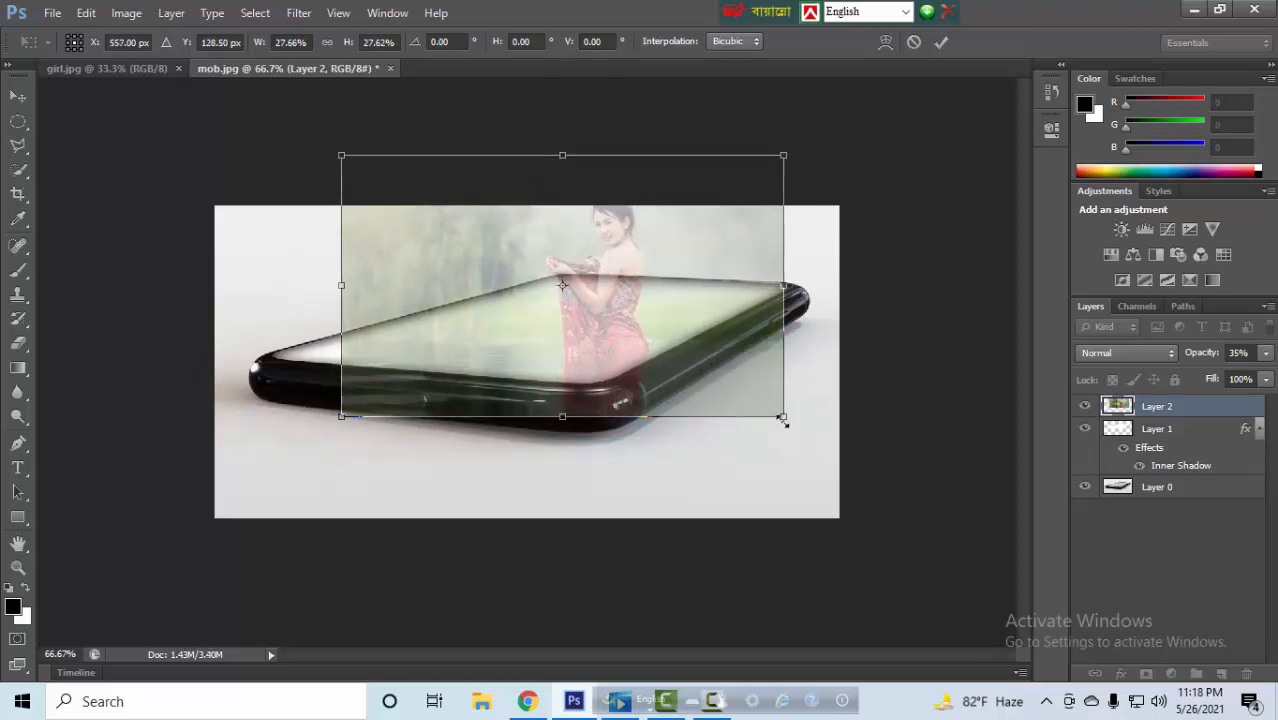
pyautogui.moveTo(783, 420); pyautogui.dragTo(683, 355)
pyautogui.moveTo(683, 356)
pyautogui.mouseDown()
pyautogui.moveTo(688, 368)
pyautogui.moveTo(649, 359)
pyautogui.moveTo(676, 360)
pyautogui.mouseUp()
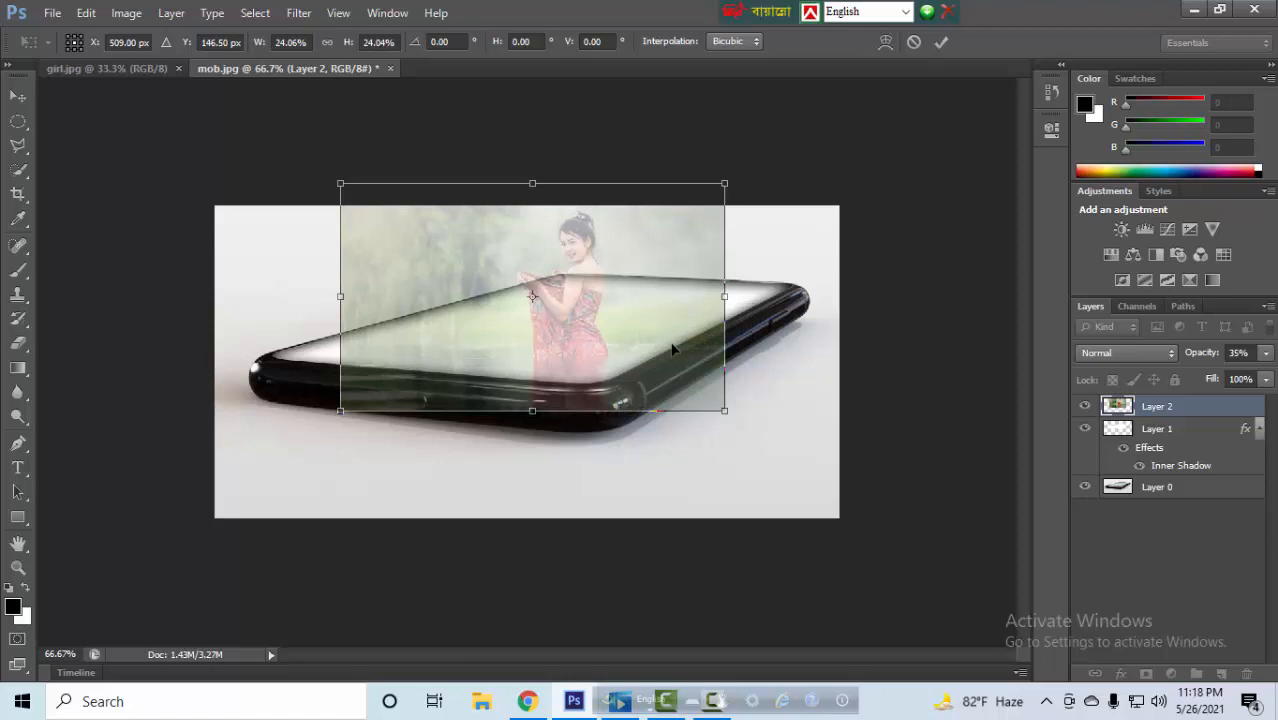
pyautogui.press('Return')
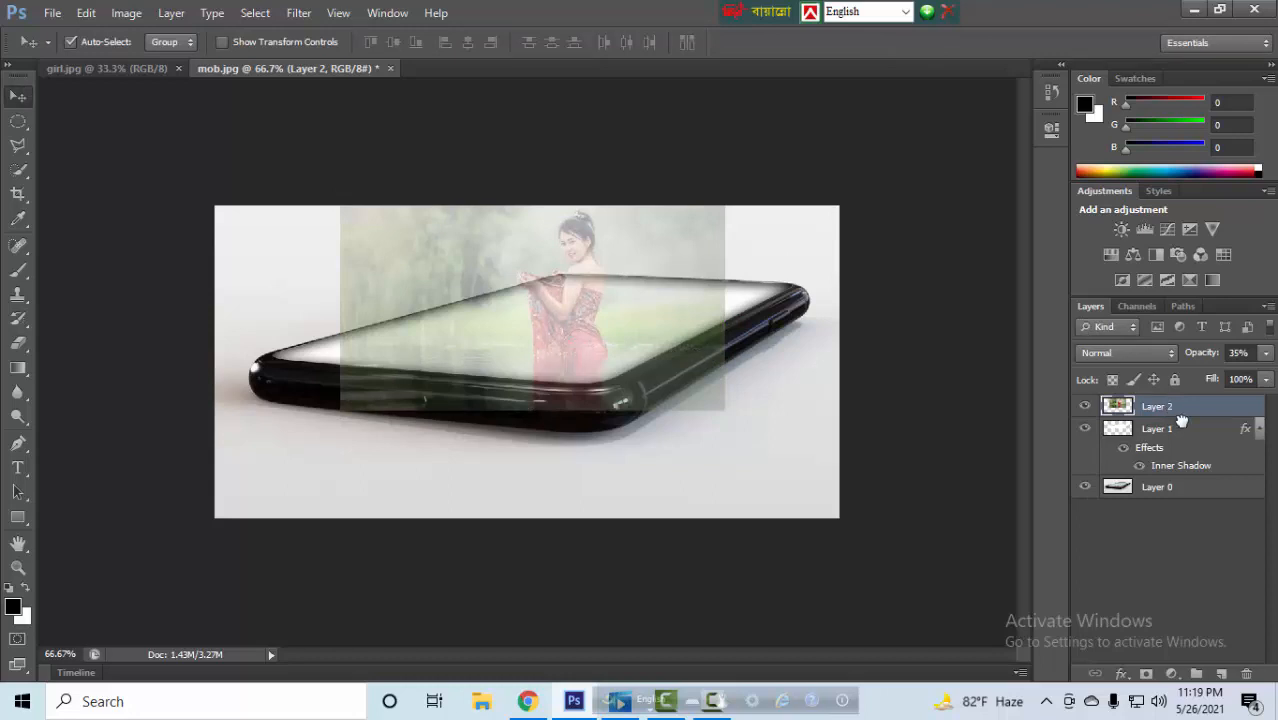
# Duplicate the girl photo layer and hide the copy.
pyautogui.moveTo(1182, 421); pyautogui.dragTo(1222, 674)
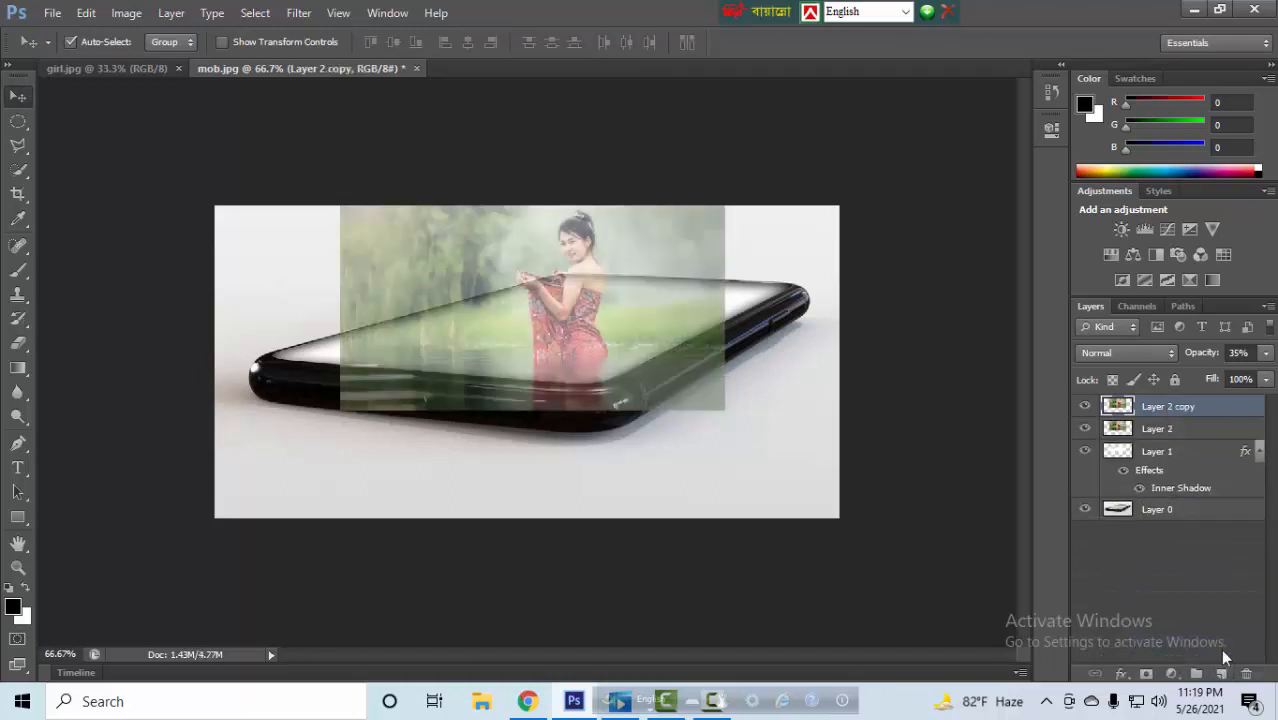
pyautogui.click(1086, 407)
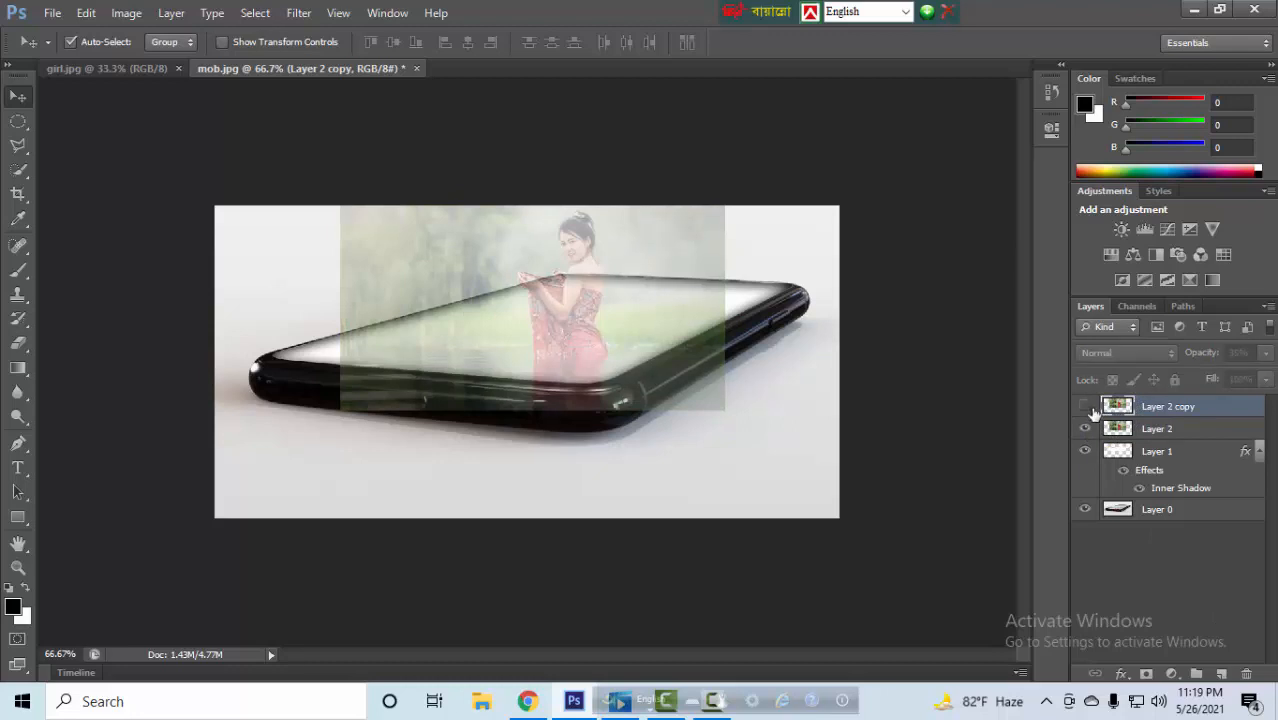
# Set Layer 2 to 100% opacity and clip it to the white screen layer, Layer 1.
pyautogui.click(1158, 430)
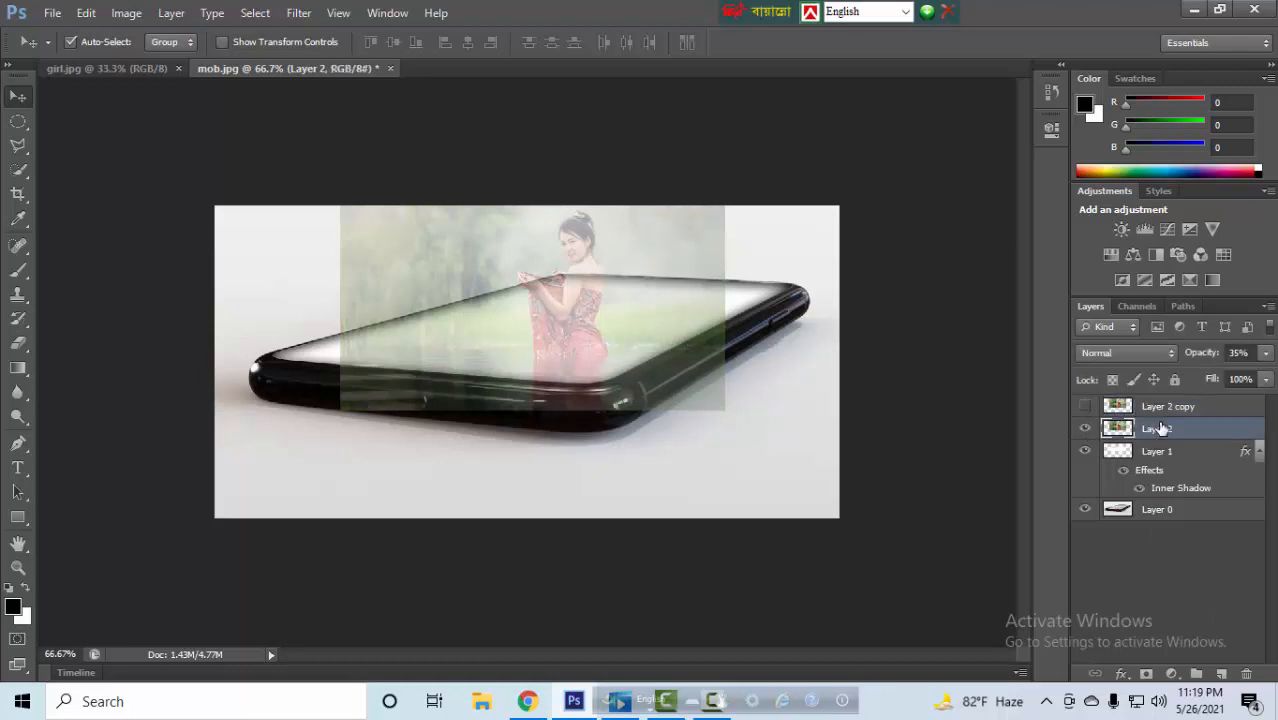
pyautogui.click(1265, 355)
pyautogui.moveTo(1210, 373); pyautogui.dragTo(1271, 373)
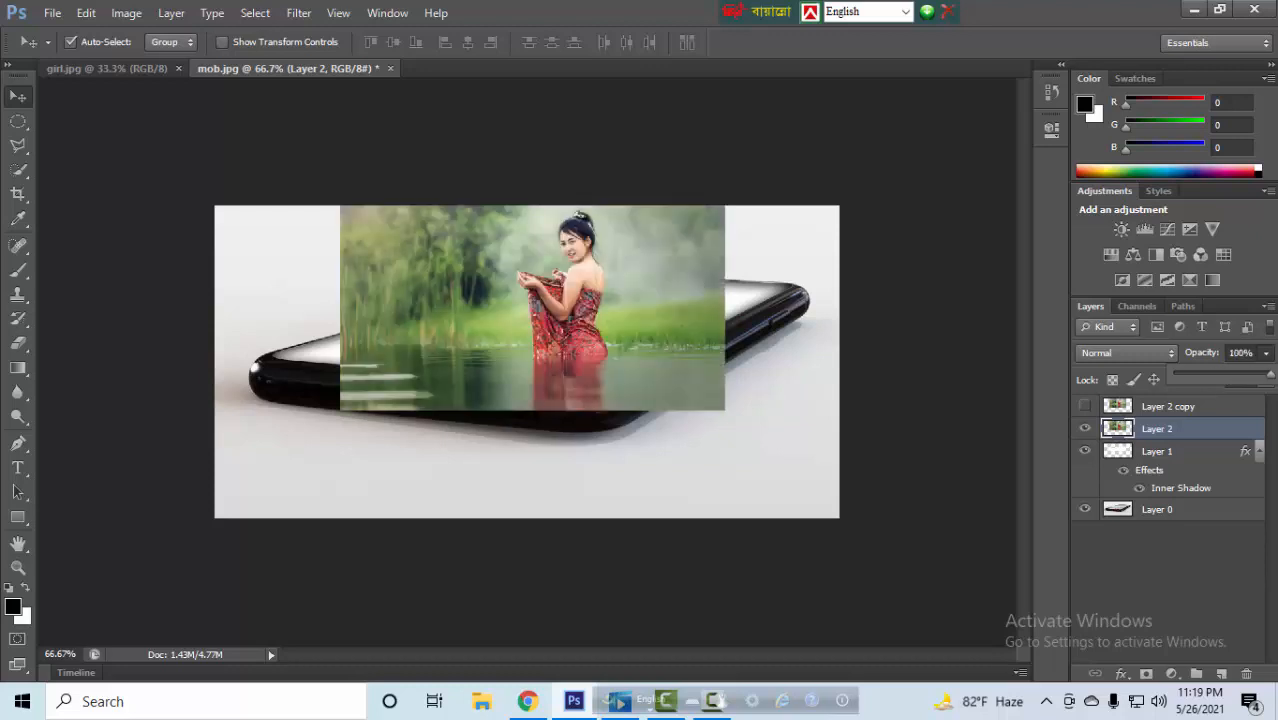
pyautogui.hotkey('ctrl', 'alt', 'g')
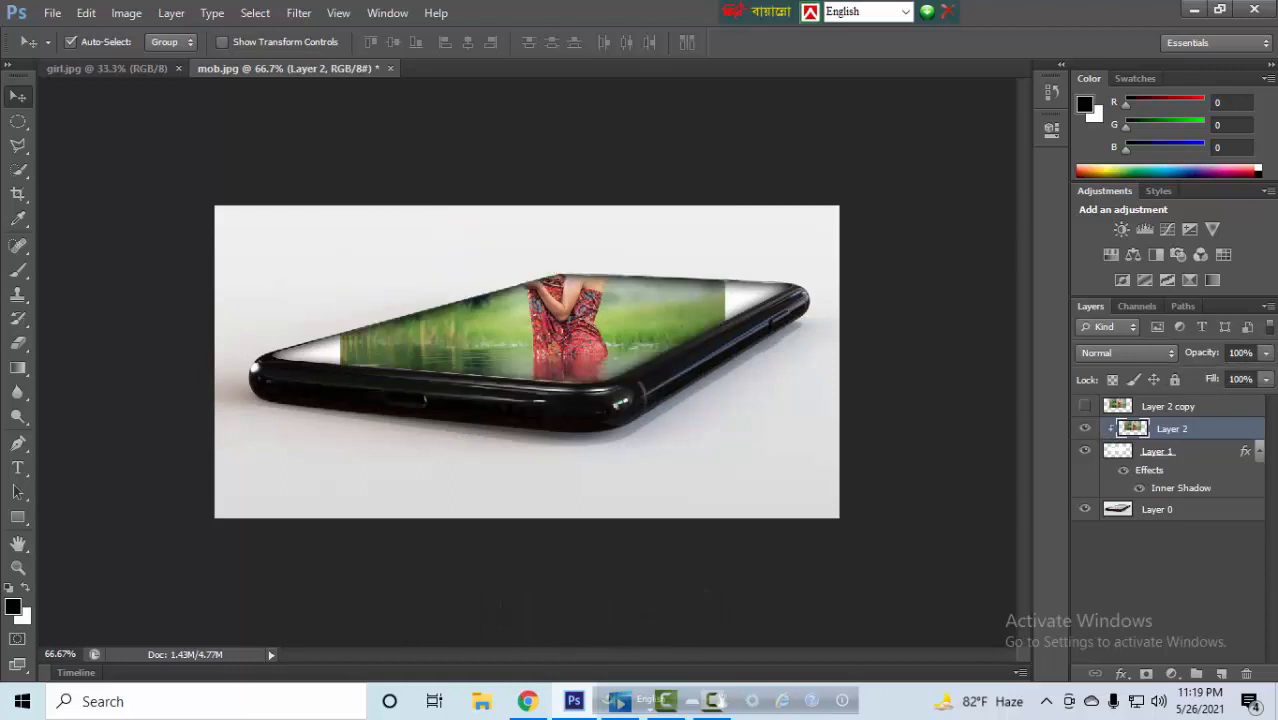
# Show Layer 2 copy and start a Pen path up the left edge of the girl's hanging cloth to her hand.
pyautogui.click(1163, 408)
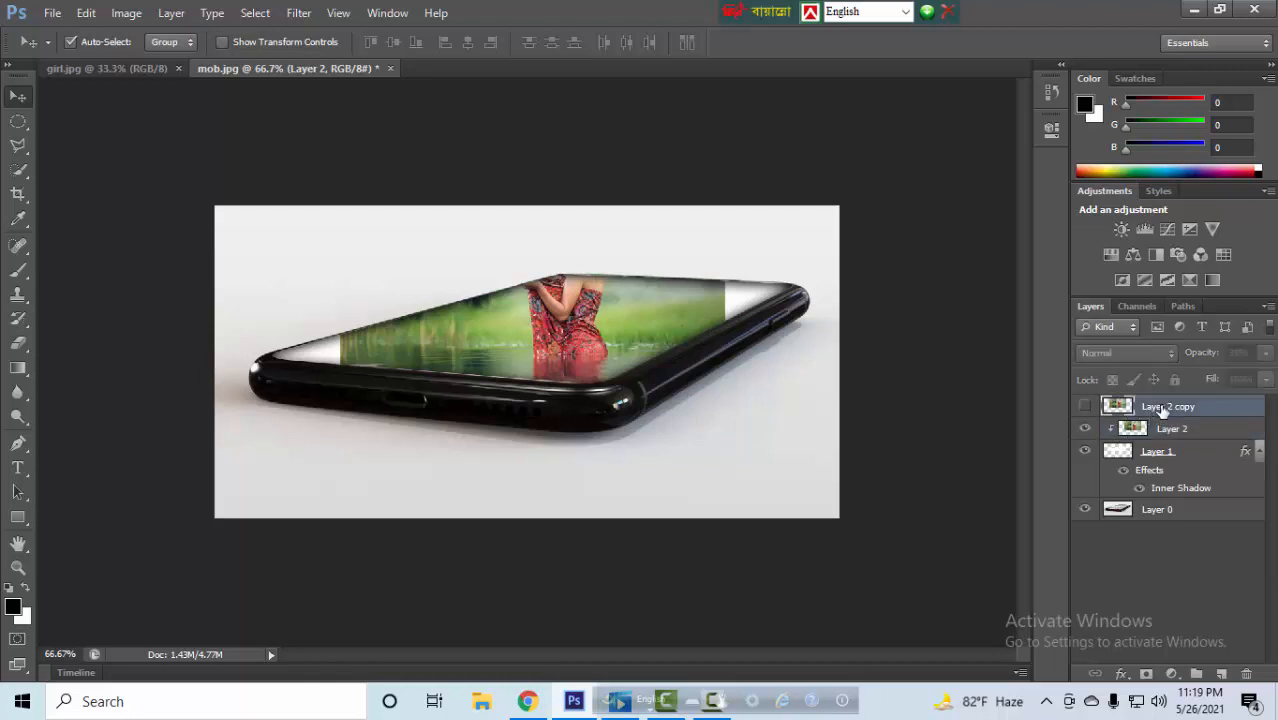
pyautogui.click(1085, 407)
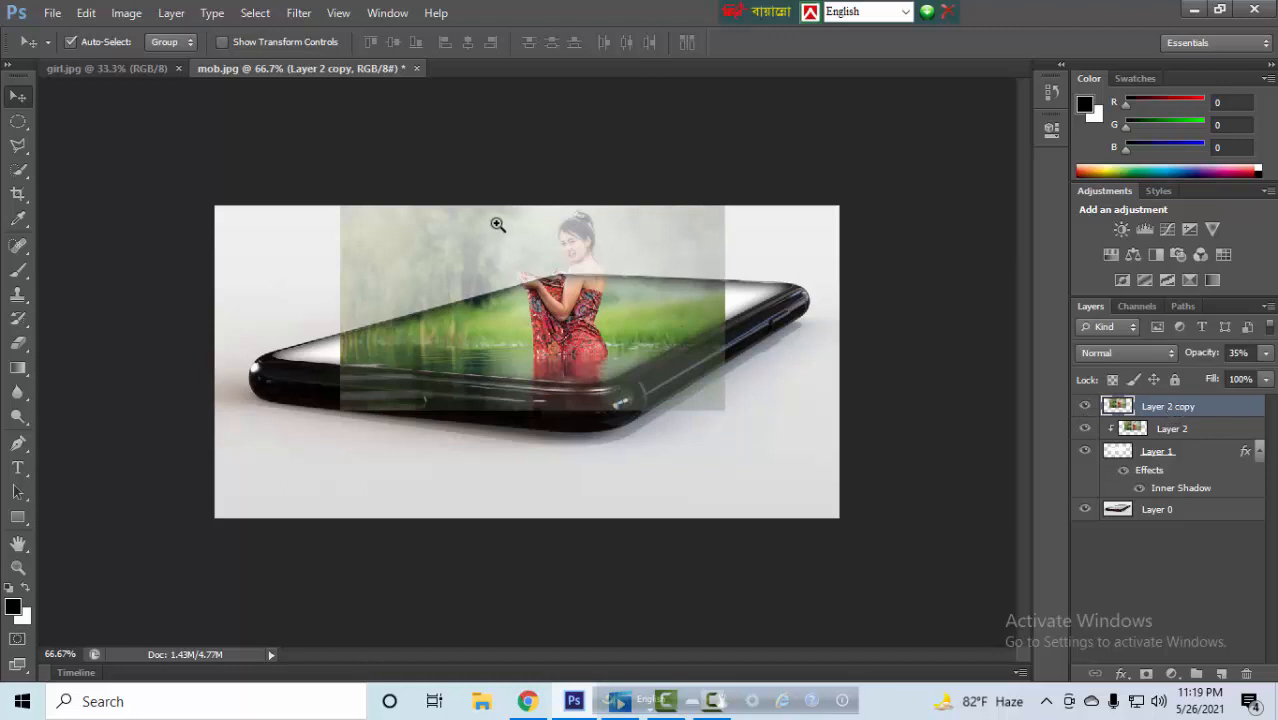
pyautogui.moveTo(495, 209); pyautogui.dragTo(681, 340)
pyautogui.moveTo(555, 337); pyautogui.dragTo(832, 344)
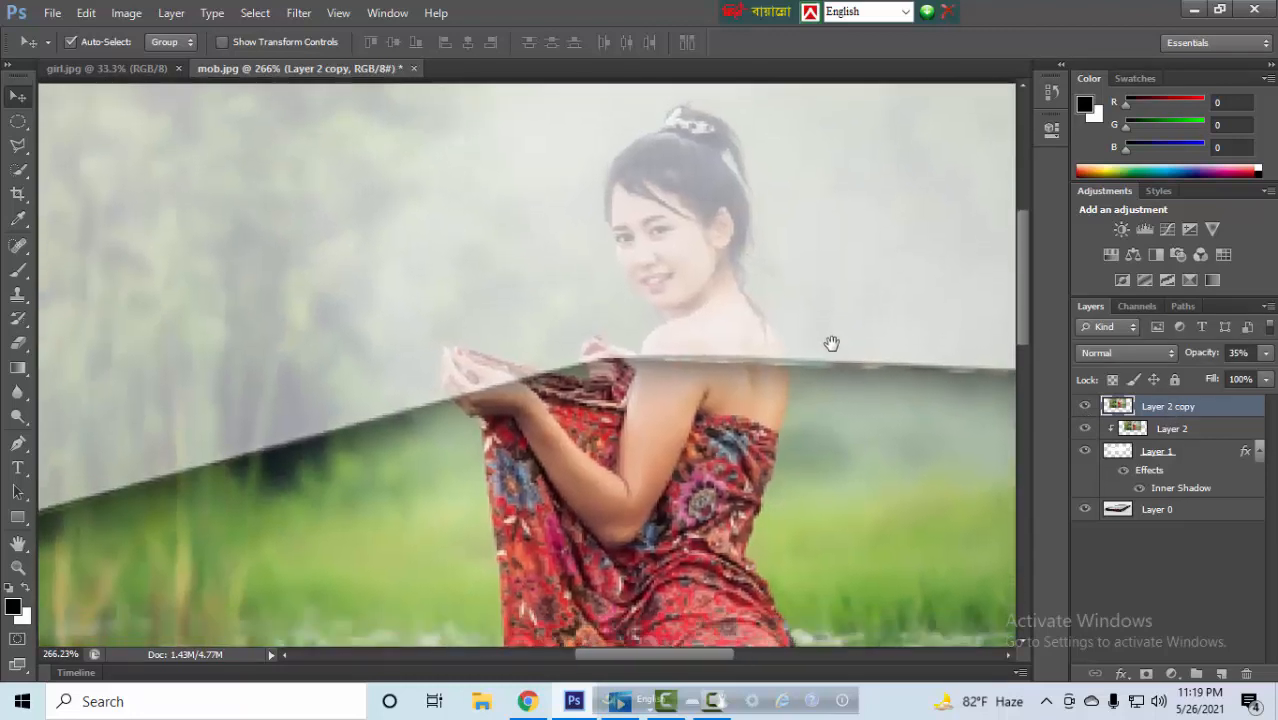
pyautogui.click(19, 444)
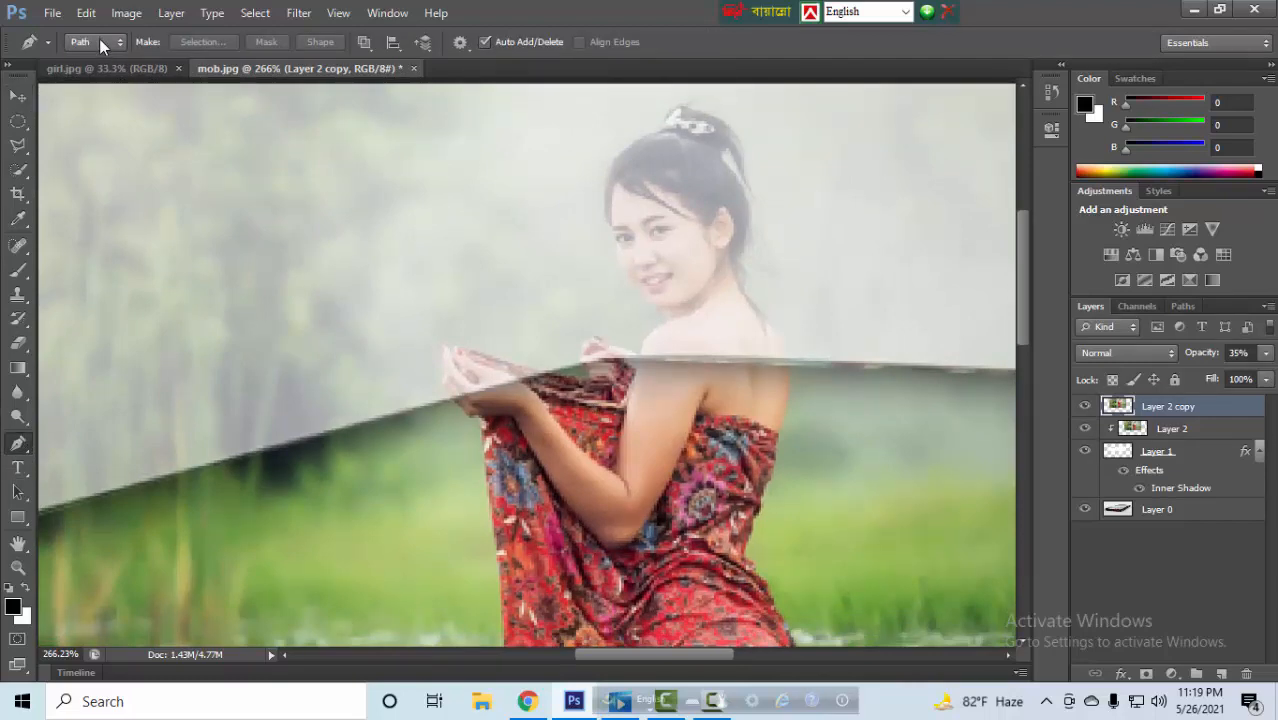
pyautogui.click(496, 552)
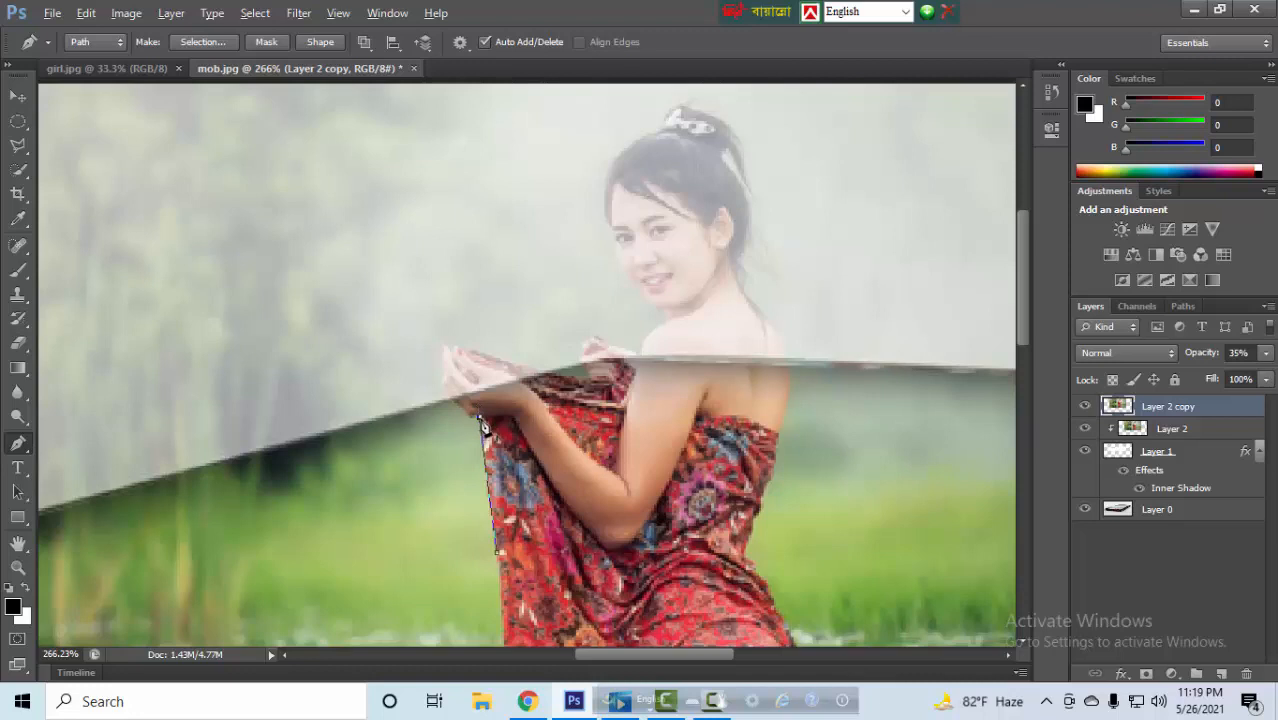
pyautogui.moveTo(416, 306); pyautogui.dragTo(645, 447)
pyautogui.moveTo(483, 437); pyautogui.dragTo(654, 452)
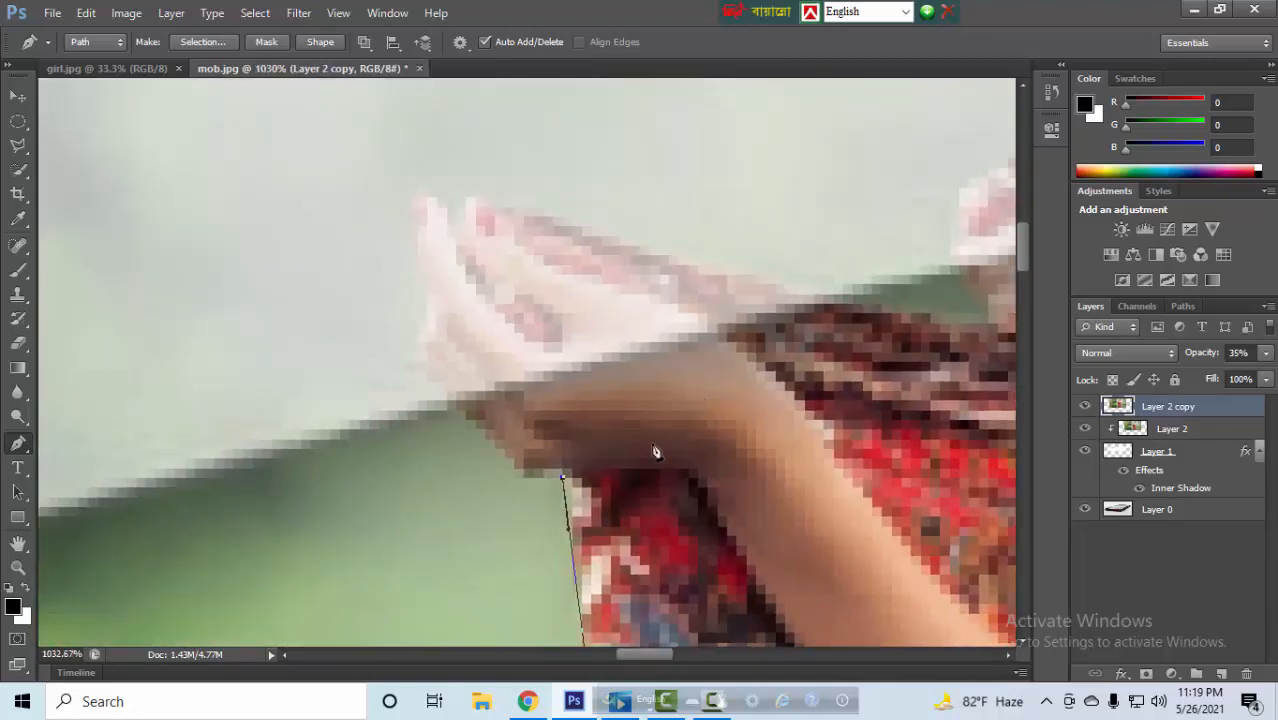
# Trace the path around the underside of the outstretched hand and up its outer edge, removing the outgoing handle.
pyautogui.moveTo(474, 408); pyautogui.dragTo(481, 401)
pyautogui.hotkey('ctrl', 'z')
pyautogui.moveTo(514, 468); pyautogui.dragTo(510, 455)
pyautogui.moveTo(427, 323); pyautogui.dragTo(433, 283)
pyautogui.keyDown('alt'); pyautogui.click(426, 323); pyautogui.keyUp('alt')
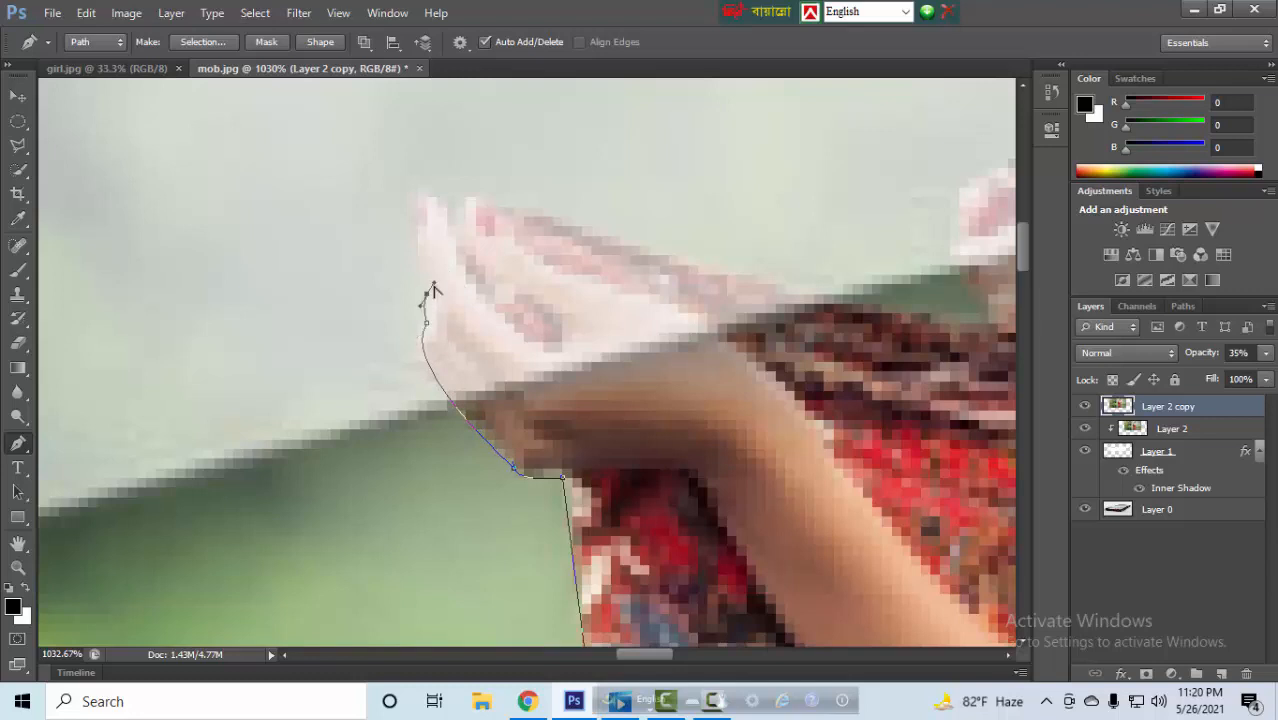
# Trace the path around the fingertips of the outstretched hand, removing the last anchor's outgoing handle.
pyautogui.moveTo(437, 199); pyautogui.dragTo(662, 275)
pyautogui.hotkey('ctrl', 'z')
pyautogui.click(466, 227)
pyautogui.scroll(-3, 586, 250)
pyautogui.hotkey('ctrl', 'z')
pyautogui.moveTo(545, 226); pyautogui.dragTo(583, 248)
pyautogui.keyDown('alt'); pyautogui.click(545, 226); pyautogui.keyUp('alt')
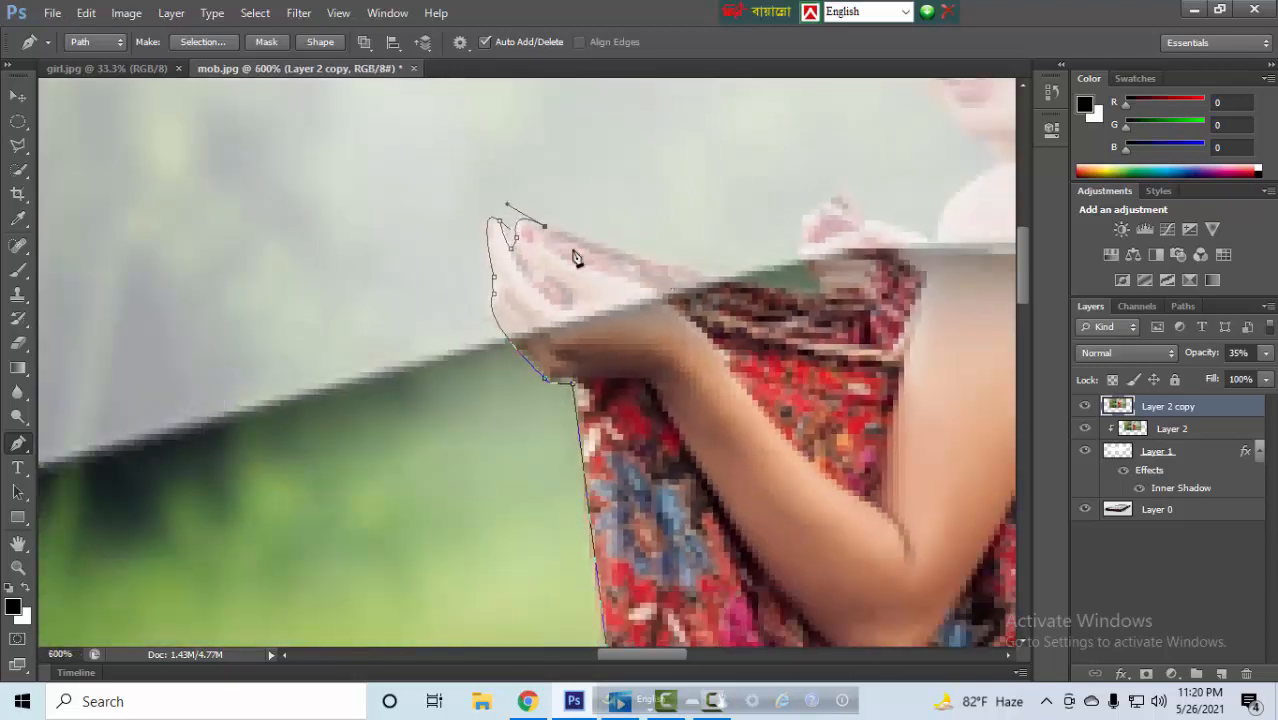
# Continue the path along the cloth's upper edge and around the second hand to the upper arm.
pyautogui.keyDown('alt'); pyautogui.click(703, 278); pyautogui.keyUp('alt')
pyautogui.moveTo(702, 279); pyautogui.dragTo(407, 268)
pyautogui.moveTo(527, 279); pyautogui.dragTo(559, 278)
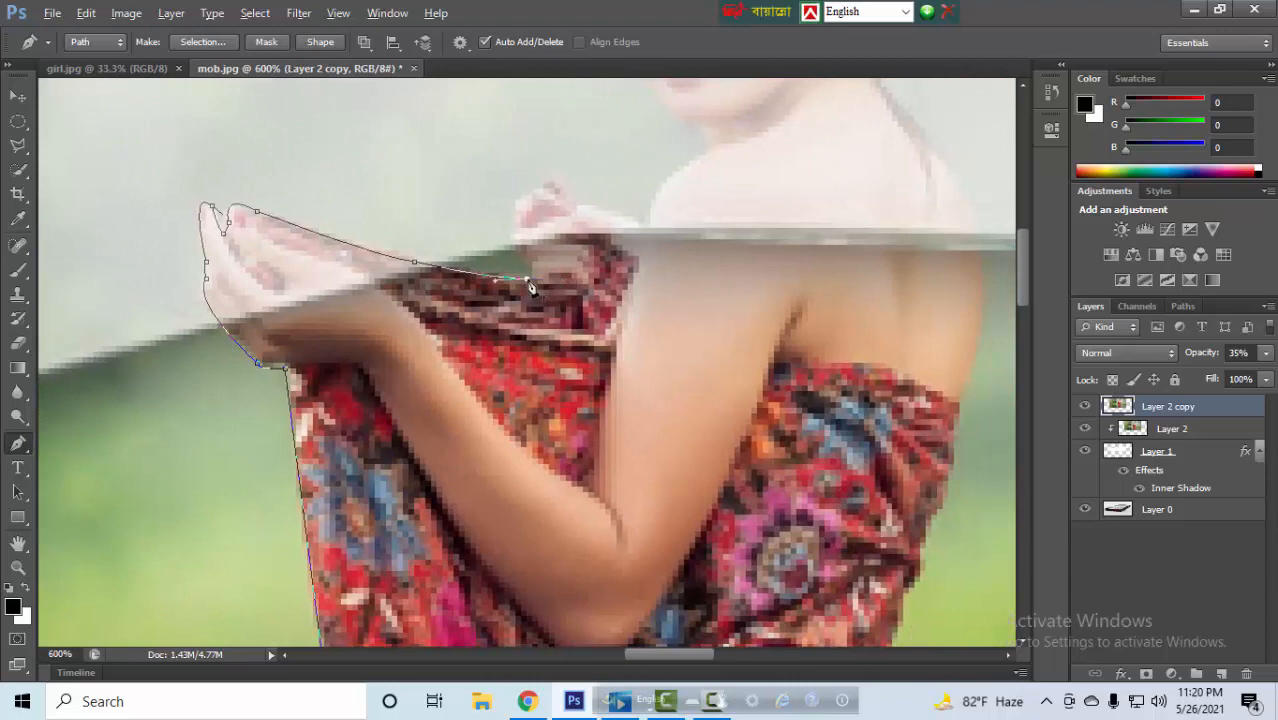
pyautogui.moveTo(533, 195); pyautogui.dragTo(571, 180)
pyautogui.keyDown('alt'); pyautogui.click(533, 195); pyautogui.keyUp('alt')
pyautogui.keyDown('alt'); pyautogui.click(634, 258); pyautogui.keyUp('alt')
pyautogui.moveTo(634, 258); pyautogui.dragTo(544, 493)
# Extend the path over the front shoulder to the neck and along the jaw to the chin.
pyautogui.moveTo(620, 379); pyautogui.dragTo(640, 372)
pyautogui.click(604, 357)
pyautogui.moveTo(559, 323)
pyautogui.mouseDown()
pyautogui.moveTo(547, 294)
pyautogui.moveTo(508, 276)
pyautogui.moveTo(573, 423)
pyautogui.mouseUp()
pyautogui.keyDown('alt'); pyautogui.click(559, 323); pyautogui.keyUp('alt')
# Trace the path up the side of the face from the chin to the hairline, removing the outgoing handles.
pyautogui.keyDown('alt'); pyautogui.click(525, 283); pyautogui.keyUp('alt')
pyautogui.moveTo(525, 301)
pyautogui.mouseDown()
pyautogui.moveTo(531, 228)
pyautogui.moveTo(519, 217)
pyautogui.mouseUp()
pyautogui.hotkey('ctrl', 'z')
pyautogui.moveTo(543, 346)
pyautogui.mouseDown()
pyautogui.moveTo(547, 317)
pyautogui.moveTo(525, 299)
pyautogui.mouseUp()
pyautogui.keyDown('alt'); pyautogui.click(543, 346); pyautogui.keyUp('alt')
pyautogui.keyDown('alt'); pyautogui.click(527, 307); pyautogui.keyUp('alt')
# Curve the path over the front of the hair and up to the top of the bun.
pyautogui.moveTo(601, 182); pyautogui.dragTo(442, 360)
pyautogui.moveTo(481, 266); pyautogui.dragTo(651, 221)
pyautogui.keyDown('alt'); pyautogui.click(481, 267); pyautogui.keyUp('alt')
pyautogui.moveTo(542, 214); pyautogui.dragTo(588, 234)
pyautogui.keyDown('alt'); pyautogui.click(542, 215); pyautogui.keyUp('alt')
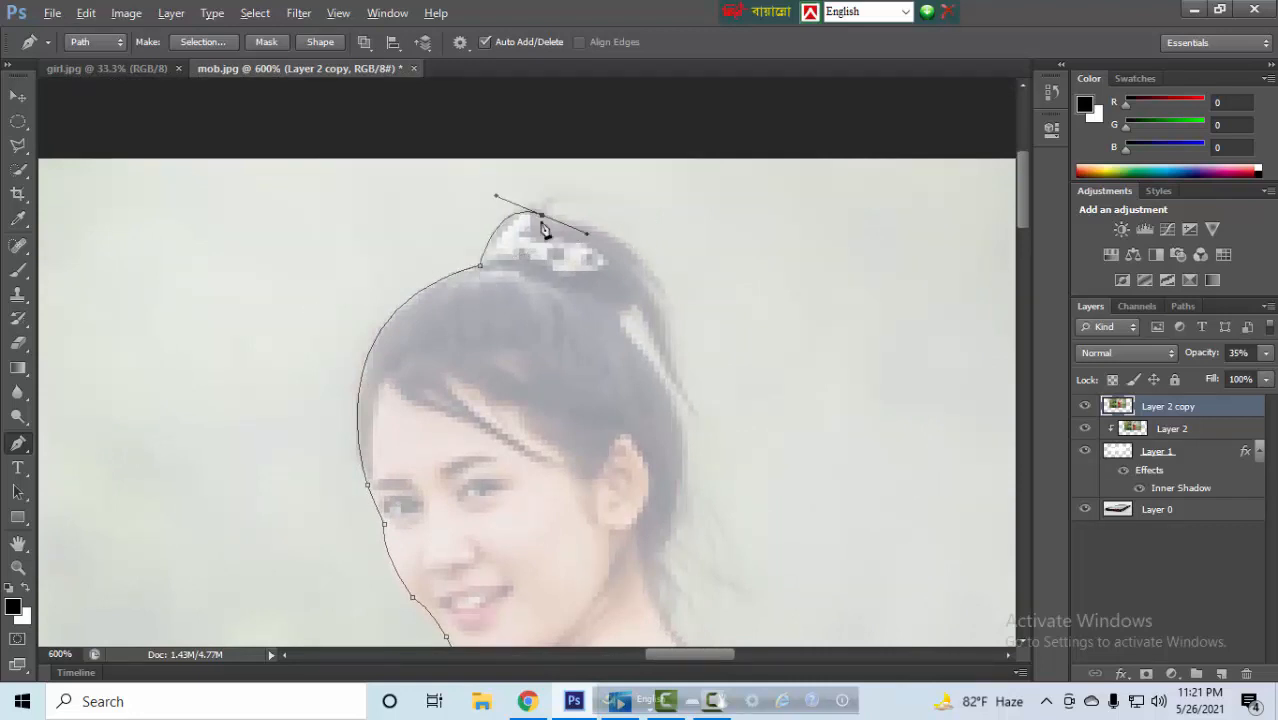
# Trace the path around the back of the bun, the white hair ribbon, and the back of the head to the nape.
pyautogui.moveTo(671, 339); pyautogui.dragTo(705, 488)
pyautogui.keyDown('alt'); pyautogui.click(672, 341); pyautogui.keyUp('alt')
pyautogui.click(693, 412)
pyautogui.click(642, 311)
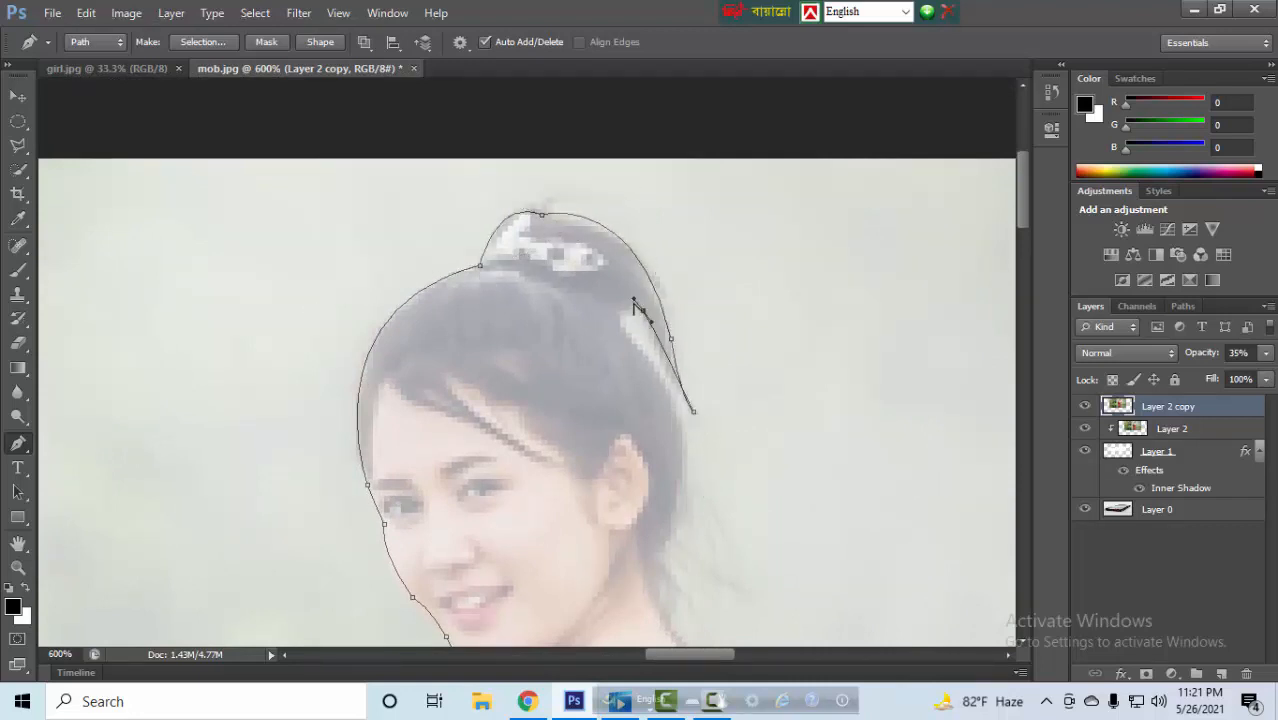
pyautogui.moveTo(637, 345); pyautogui.dragTo(674, 393)
pyautogui.keyDown('alt'); pyautogui.click(637, 345); pyautogui.keyUp('alt')
pyautogui.moveTo(664, 538); pyautogui.dragTo(629, 445)
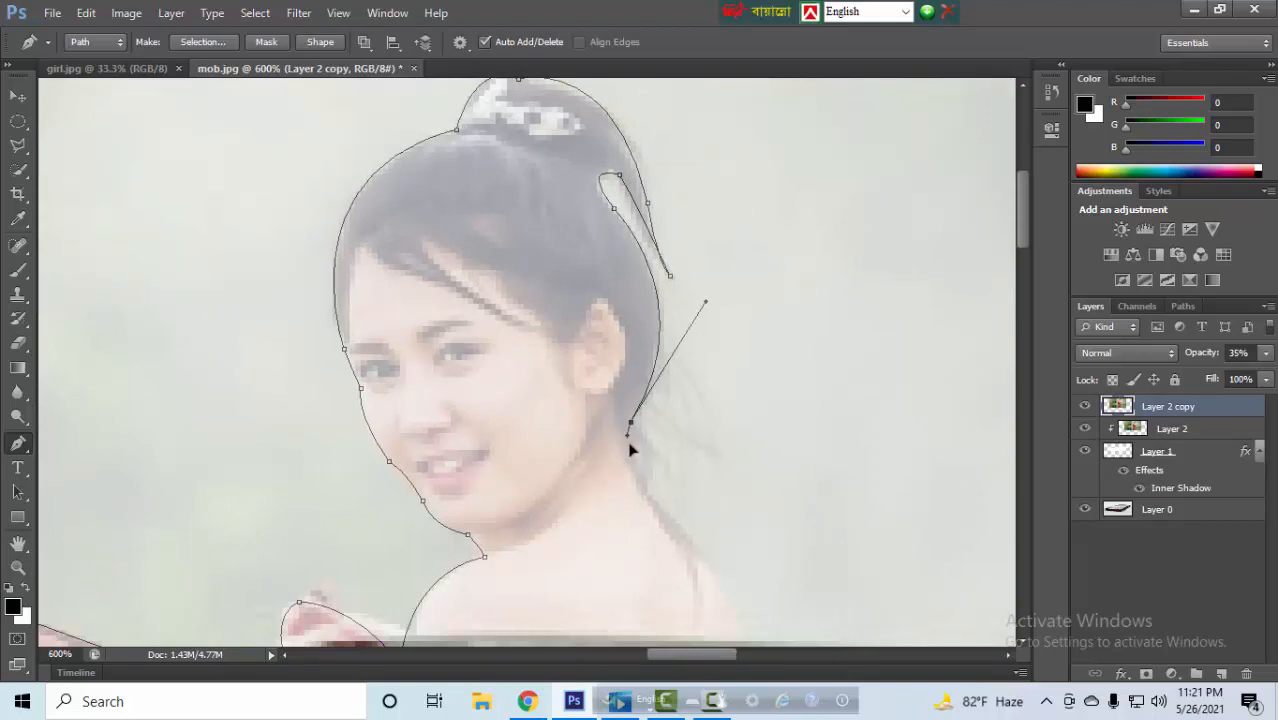
# Extend the path from the nape down the back of the neck and the rear shoulder.
pyautogui.moveTo(713, 569); pyautogui.dragTo(683, 420)
pyautogui.click(567, 252)
pyautogui.keyDown('alt'); pyautogui.click(657, 381); pyautogui.keyUp('alt')
pyautogui.moveTo(697, 355); pyautogui.dragTo(673, 148)
# Continue the path down the bare back and the dress's right edge to the waist.
pyautogui.moveTo(642, 391); pyautogui.dragTo(736, 375)
pyautogui.keyDown('alt'); pyautogui.click(642, 391); pyautogui.keyUp('alt')
pyautogui.keyDown('alt'); pyautogui.click(720, 451); pyautogui.keyUp('alt')
pyautogui.moveTo(720, 451); pyautogui.dragTo(675, 567)
pyautogui.keyDown('alt'); pyautogui.click(692, 535); pyautogui.keyUp('alt')
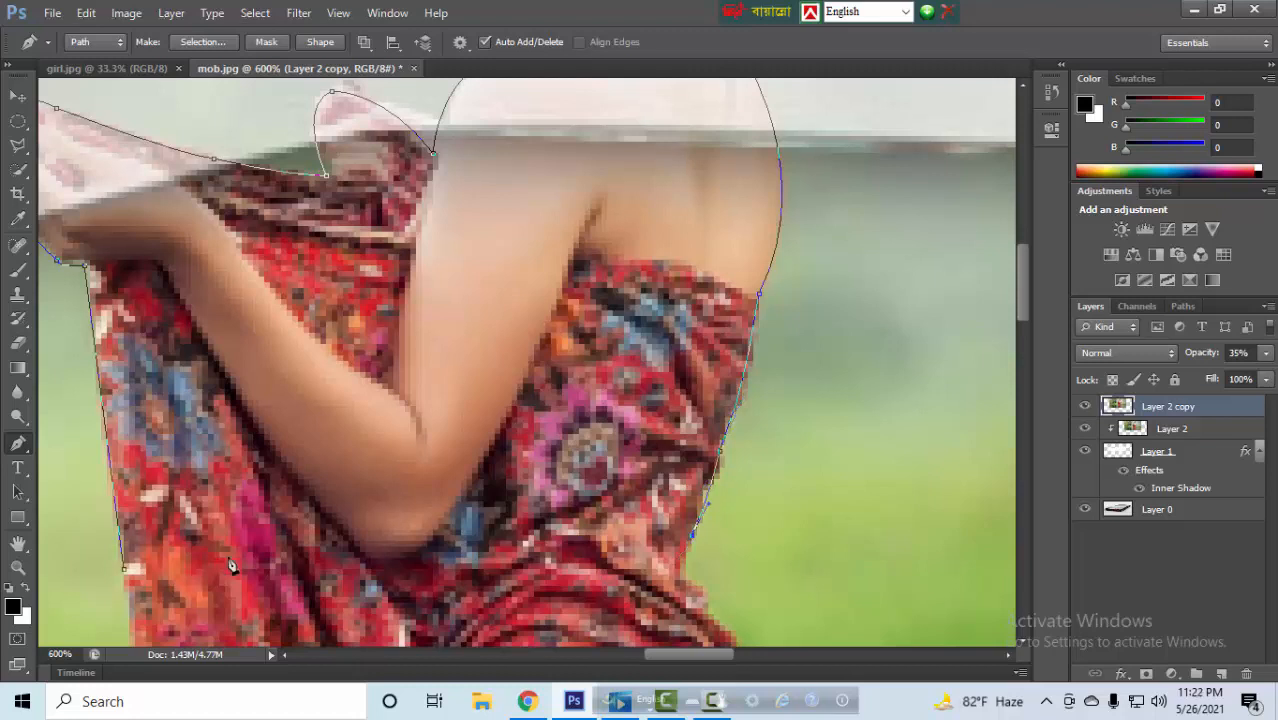
# Close the path across the dress at its starting anchor and convert it to a selection.
pyautogui.click(125, 572)
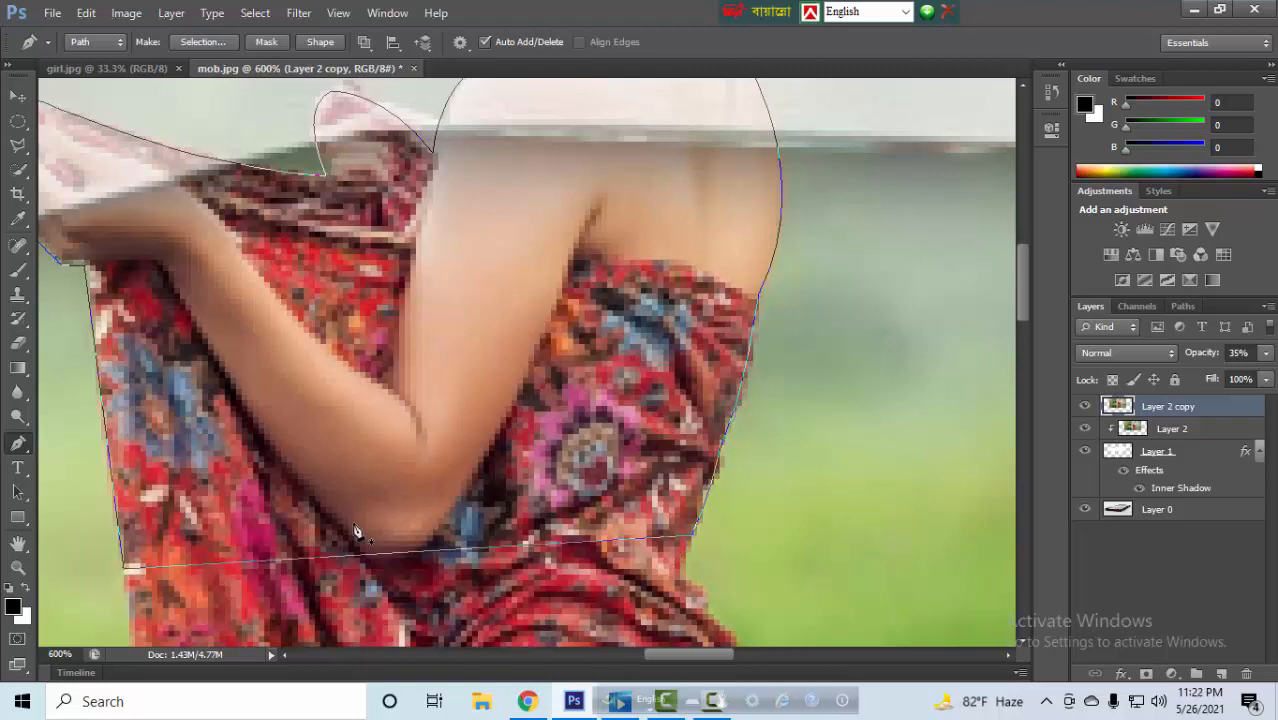
pyautogui.hotkey('ctrl', 'Return')
pyautogui.hotkey('ctrl', '-')
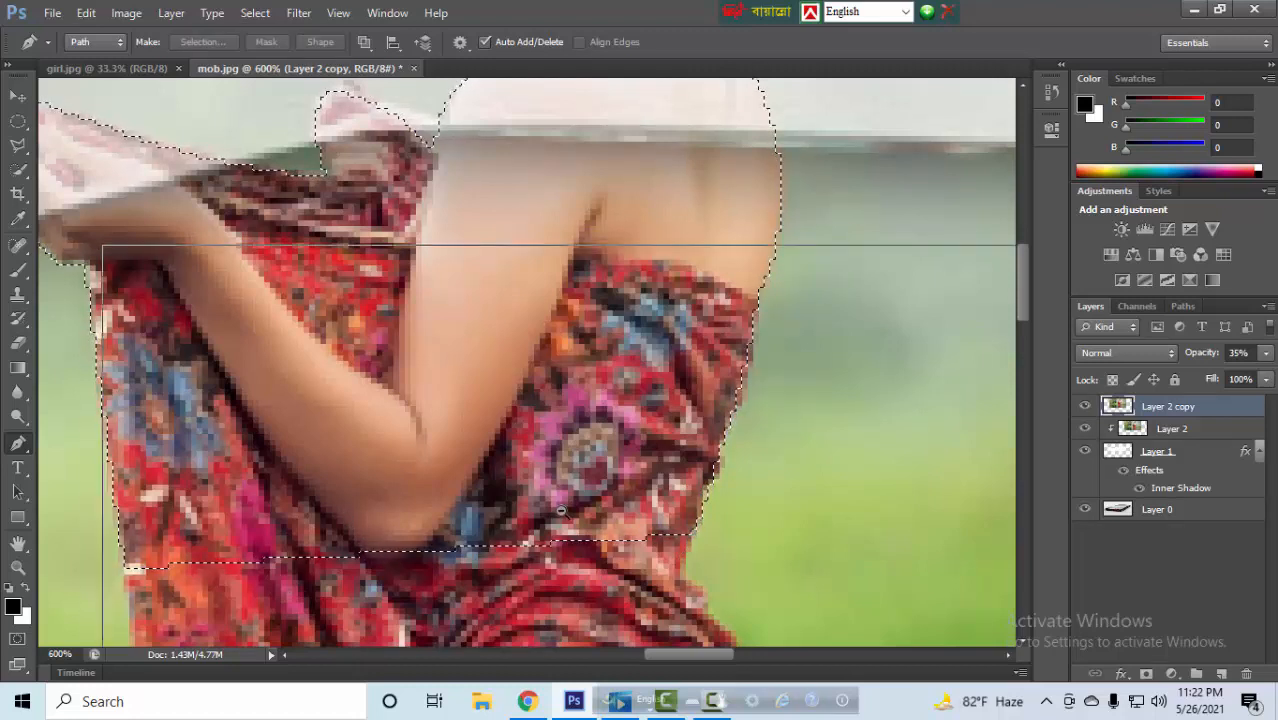
pyautogui.scroll(-3, 561, 511)
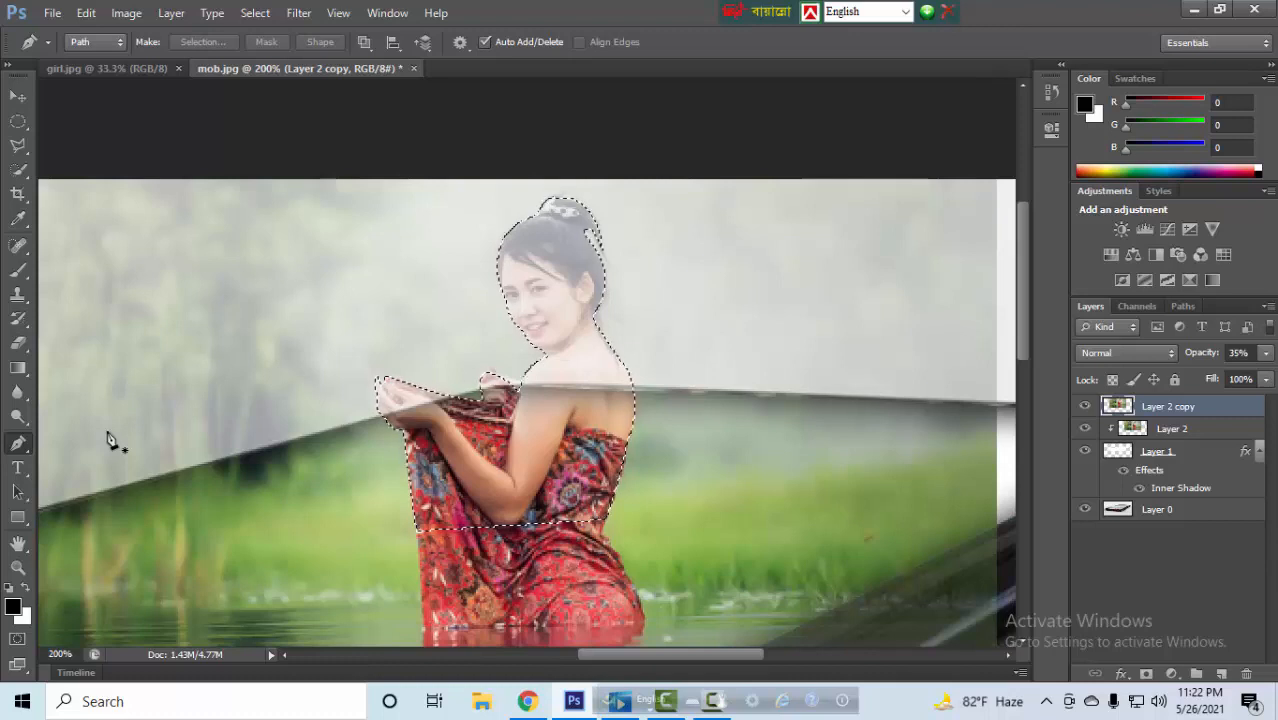
# Refine the selection's edges with Refine Edge by brushing around the girl's dress, hair and hands.
pyautogui.click(19, 173)
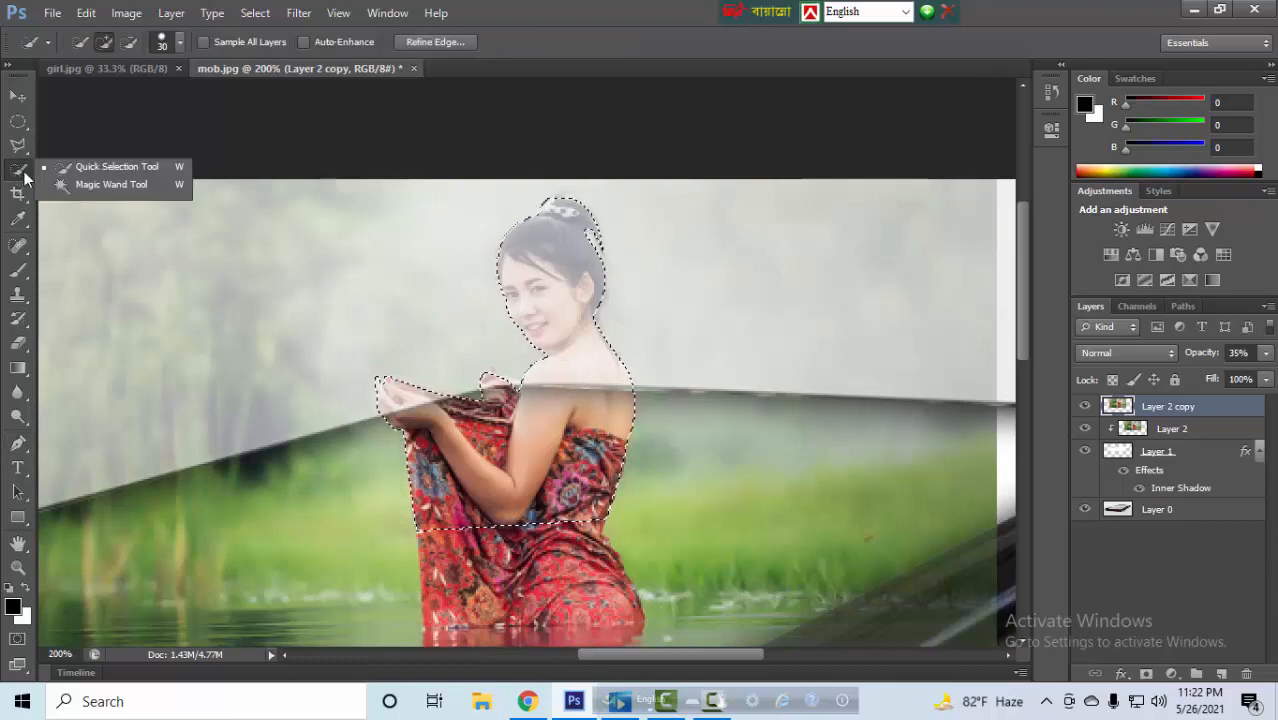
pyautogui.click(90, 168)
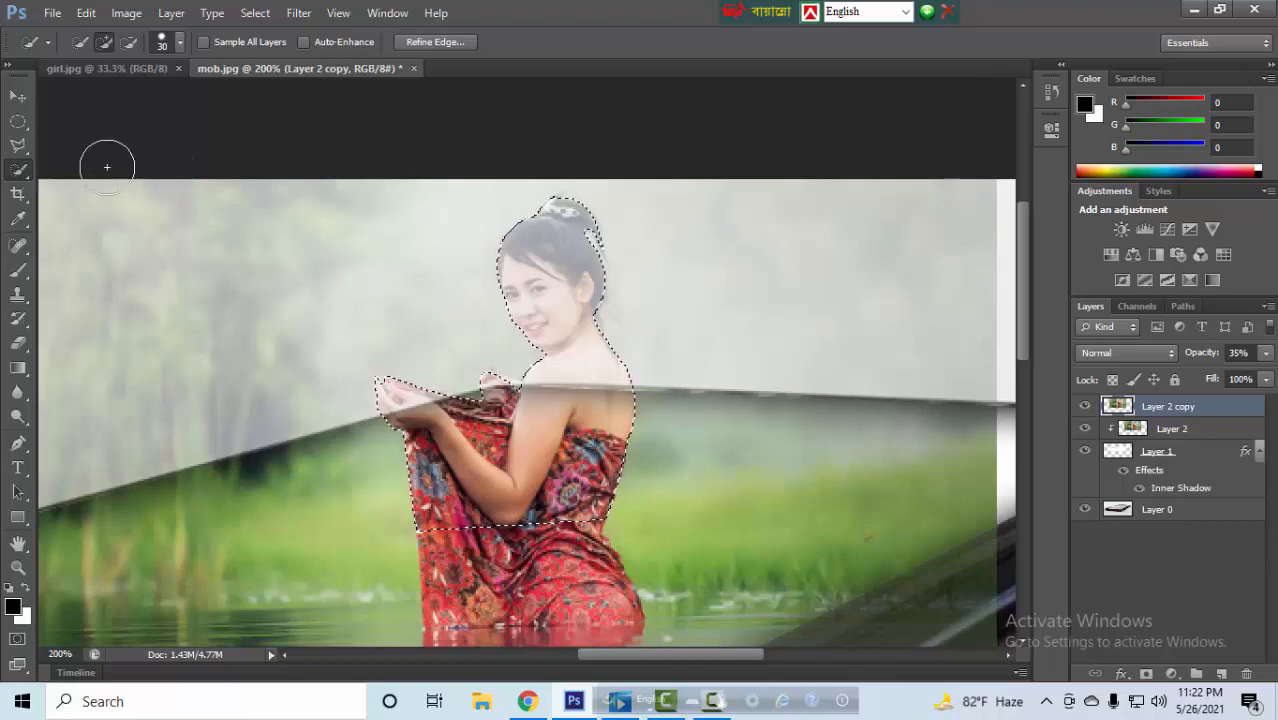
pyautogui.click(432, 42)
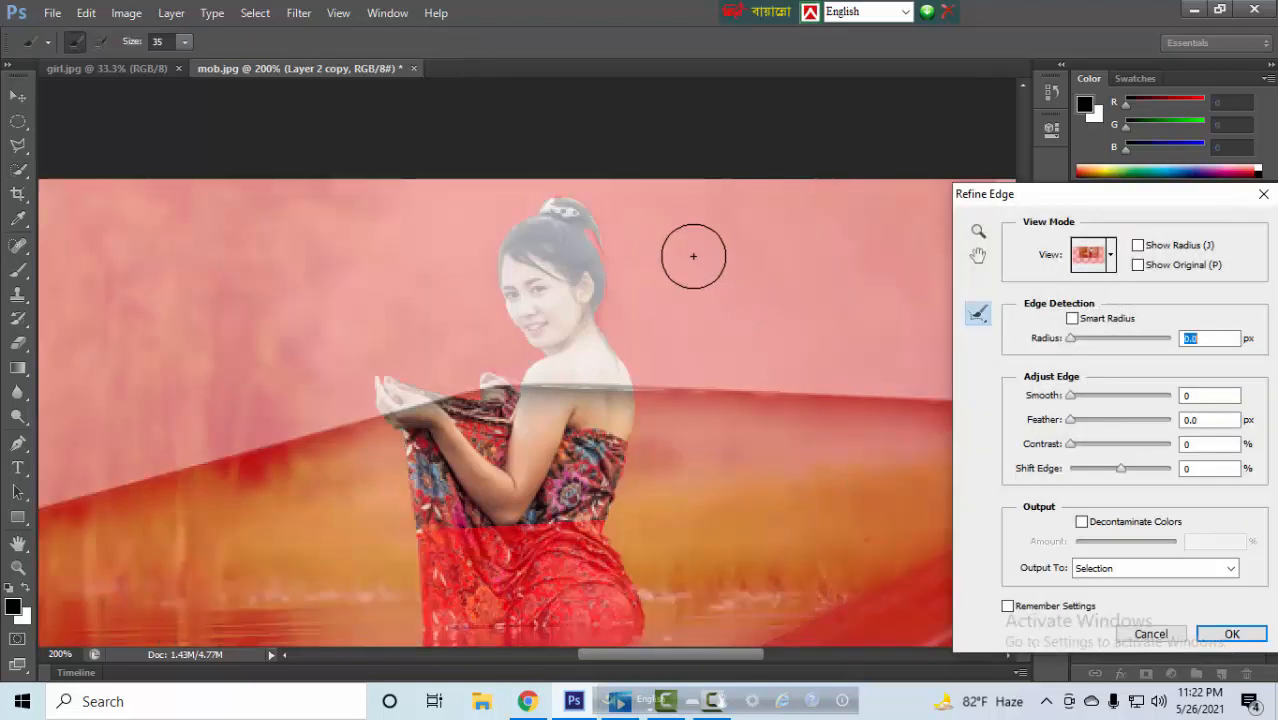
pyautogui.moveTo(409, 547)
pyautogui.mouseDown()
pyautogui.moveTo(375, 383)
pyautogui.moveTo(399, 375)
pyautogui.moveTo(476, 393)
pyautogui.moveTo(471, 367)
pyautogui.moveTo(522, 351)
pyautogui.moveTo(494, 298)
pyautogui.moveTo(498, 251)
pyautogui.moveTo(522, 221)
pyautogui.moveTo(580, 198)
pyautogui.moveTo(605, 241)
pyautogui.moveTo(610, 323)
pyautogui.moveTo(640, 402)
pyautogui.moveTo(618, 527)
pyautogui.moveTo(660, 619)
pyautogui.moveTo(688, 590)
pyautogui.mouseUp()
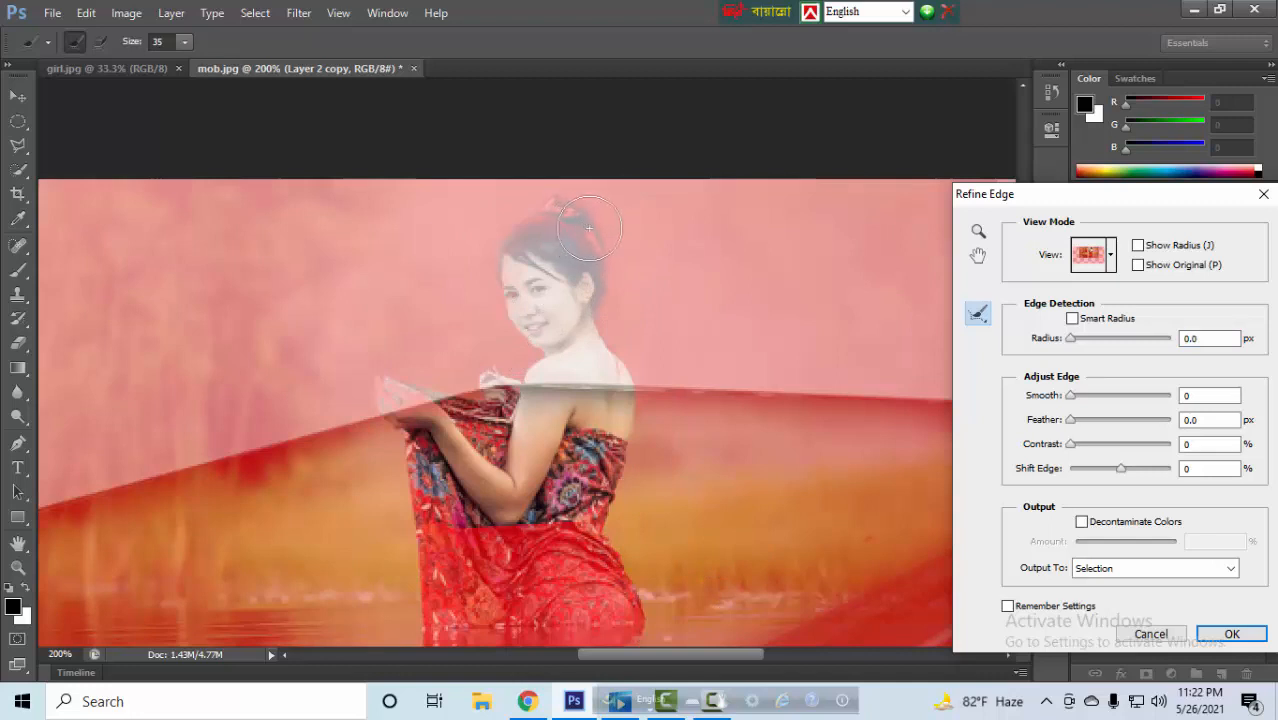
pyautogui.moveTo(580, 227)
pyautogui.mouseDown()
pyautogui.moveTo(655, 275)
pyautogui.moveTo(510, 213)
pyautogui.moveTo(459, 253)
pyautogui.moveTo(475, 328)
pyautogui.moveTo(376, 362)
pyautogui.moveTo(363, 398)
pyautogui.moveTo(380, 439)
pyautogui.moveTo(430, 386)
pyautogui.moveTo(442, 397)
pyautogui.moveTo(320, 393)
pyautogui.mouseUp()
# Output the refined selection as a new layer with layer mask and set that layer's opacity to 100%.
pyautogui.moveTo(1096, 201); pyautogui.dragTo(952, 122)
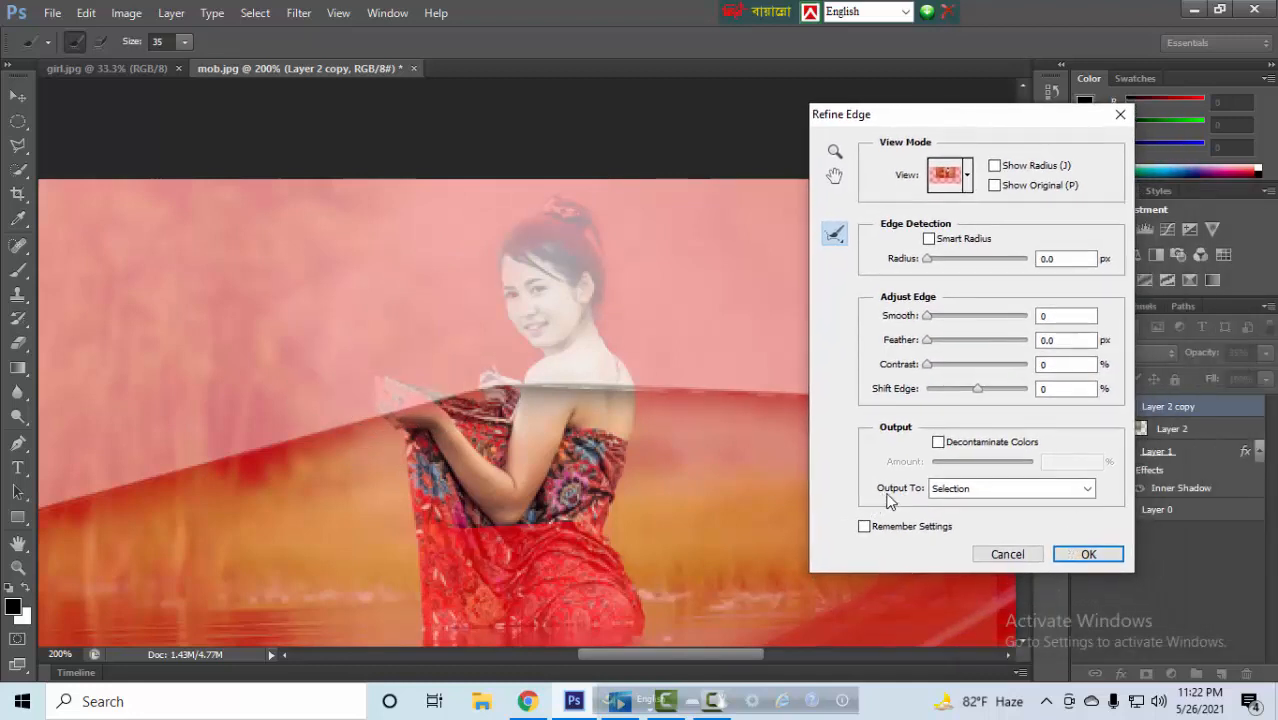
pyautogui.click(1014, 490)
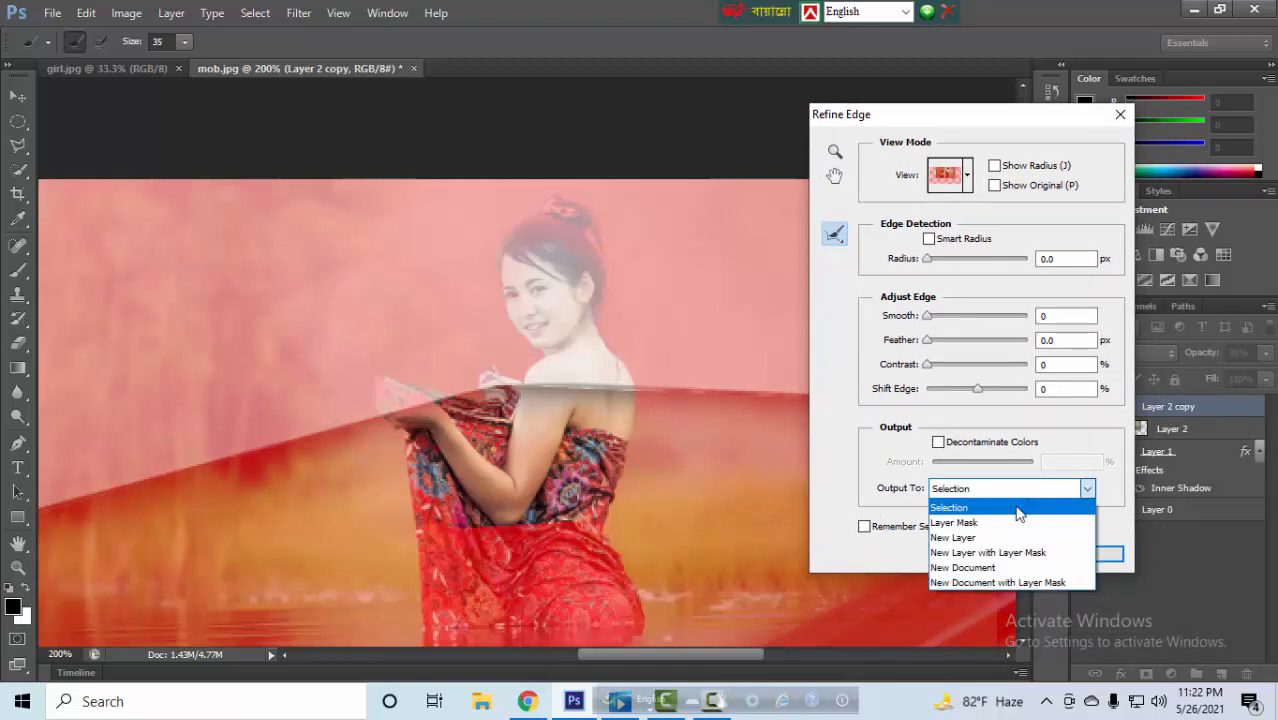
pyautogui.click(979, 556)
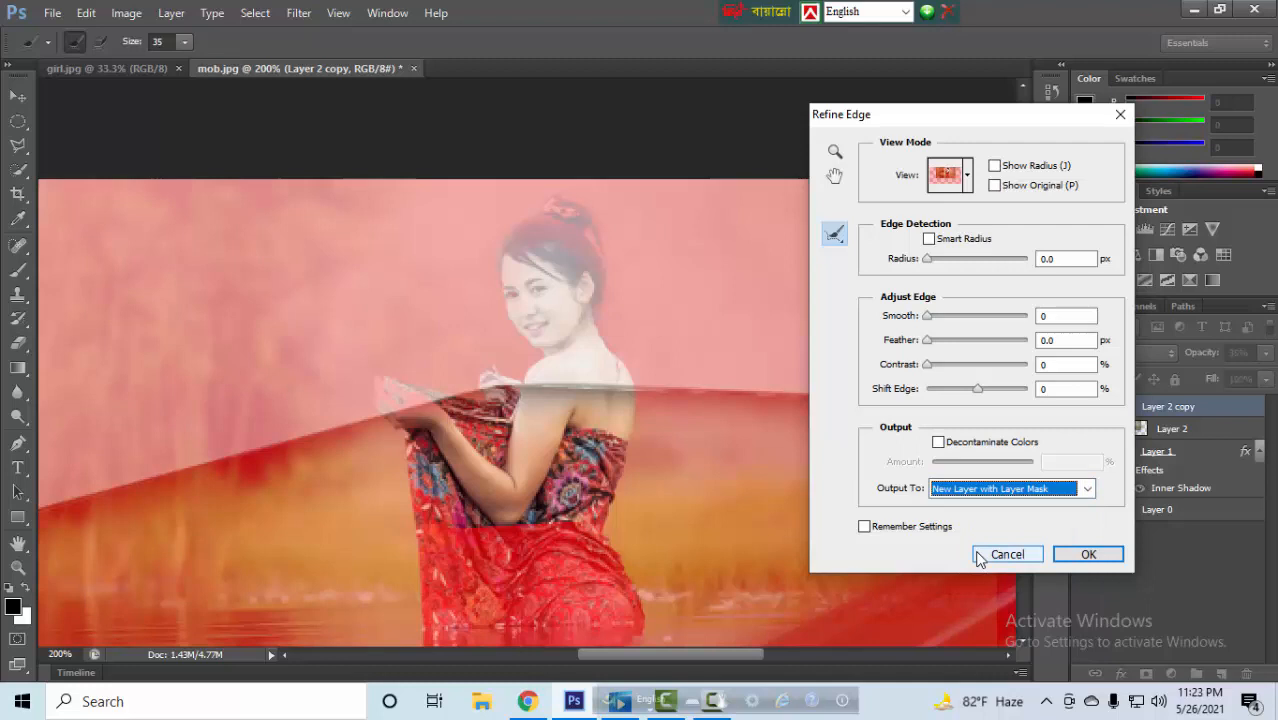
pyautogui.click(1093, 557)
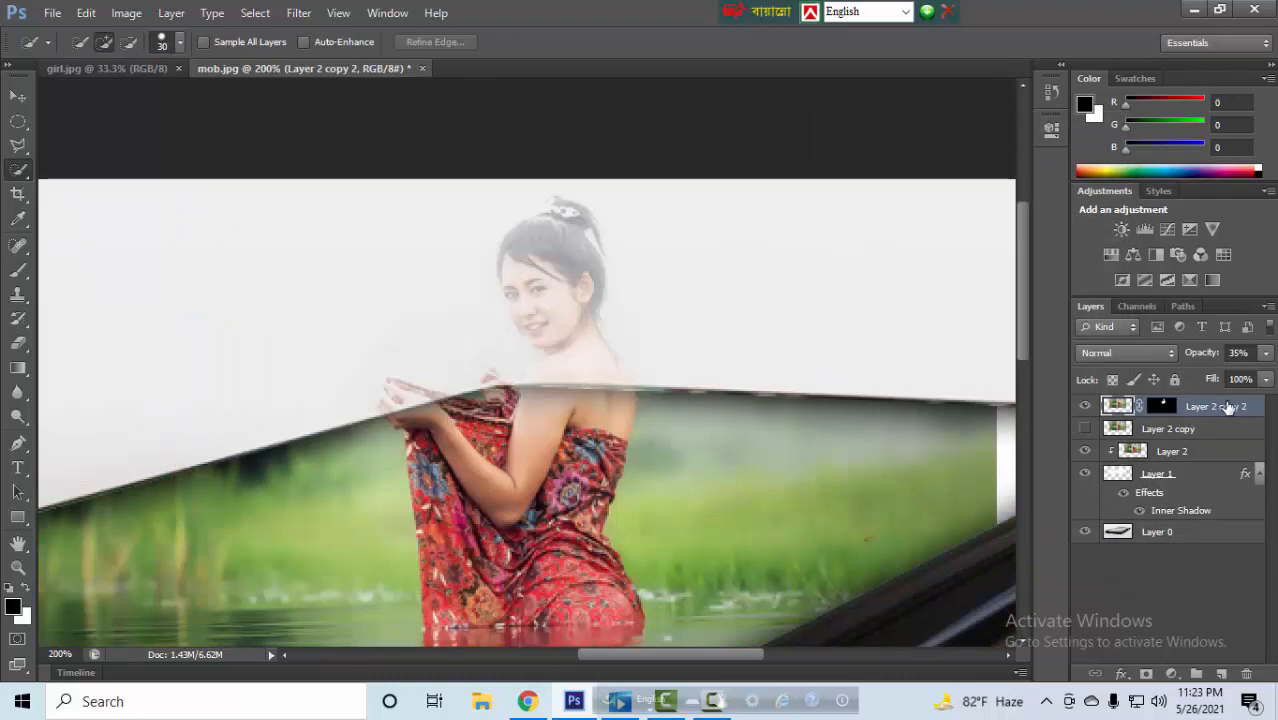
pyautogui.click(1267, 354)
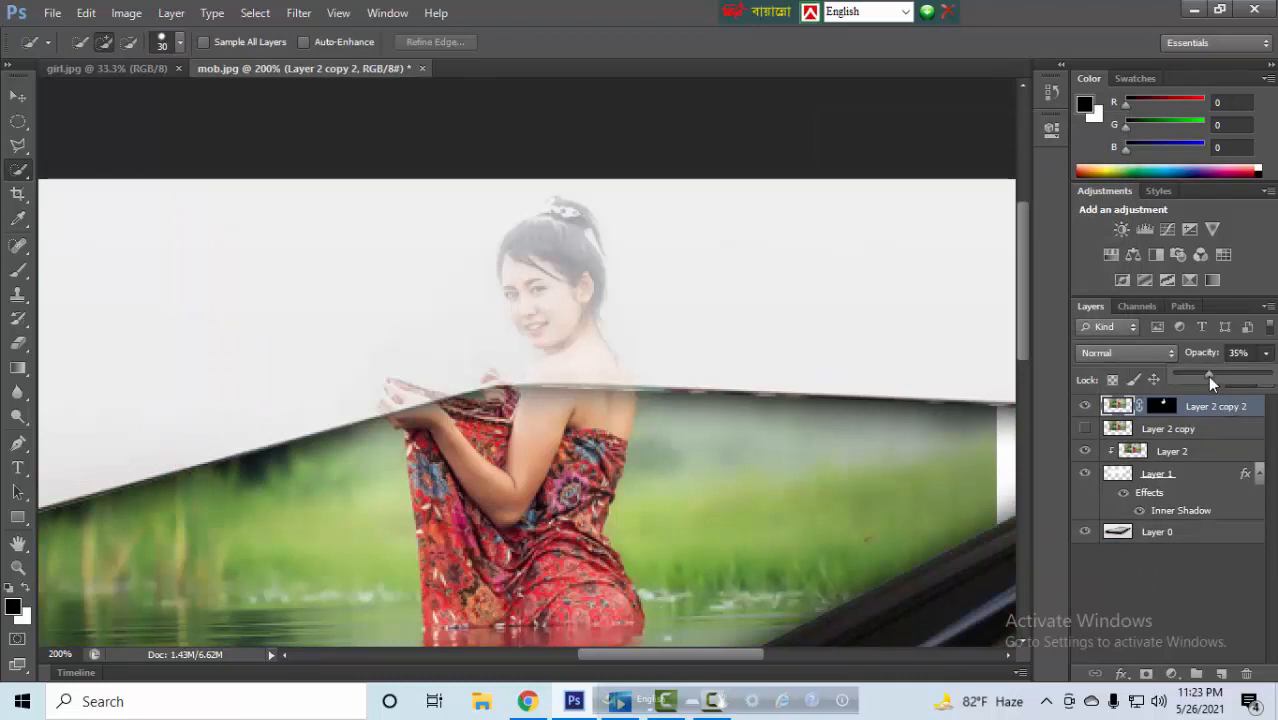
pyautogui.moveTo(1209, 375); pyautogui.dragTo(1272, 374)
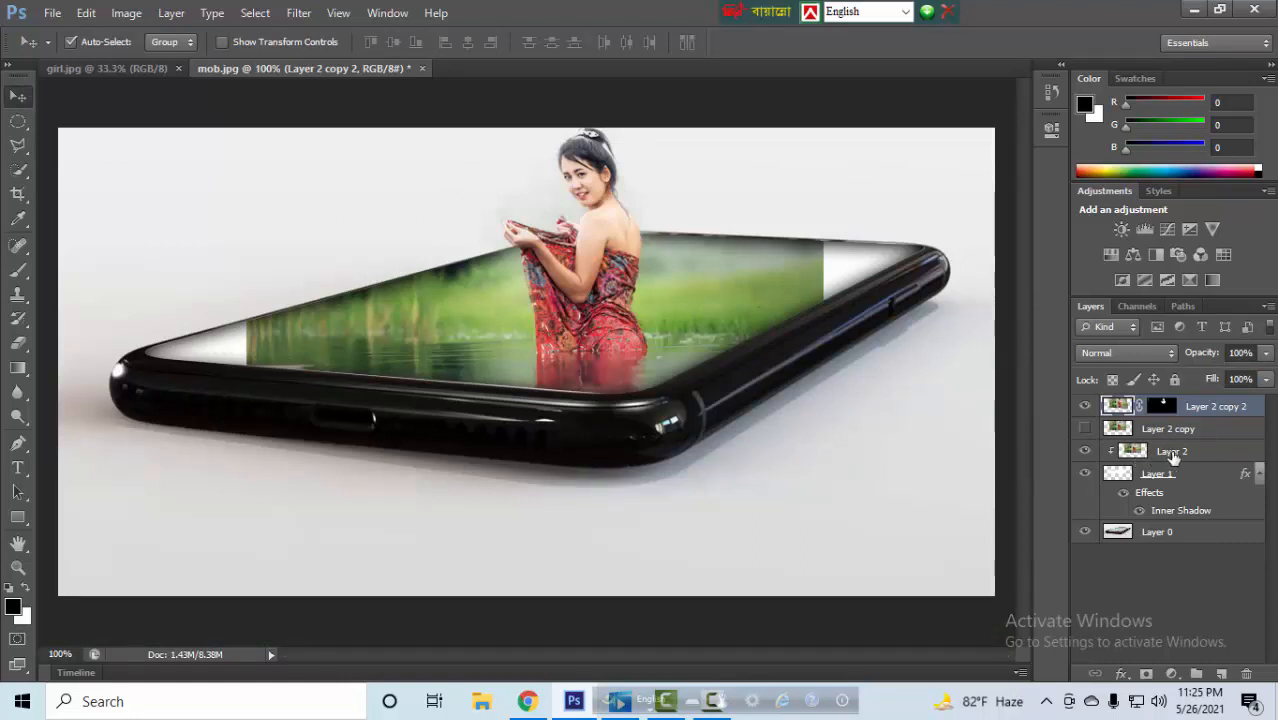
# Fill the white gap at the left end of the phone's screen on Layer 2 with cloned grass and water.
pyautogui.click(1173, 456)
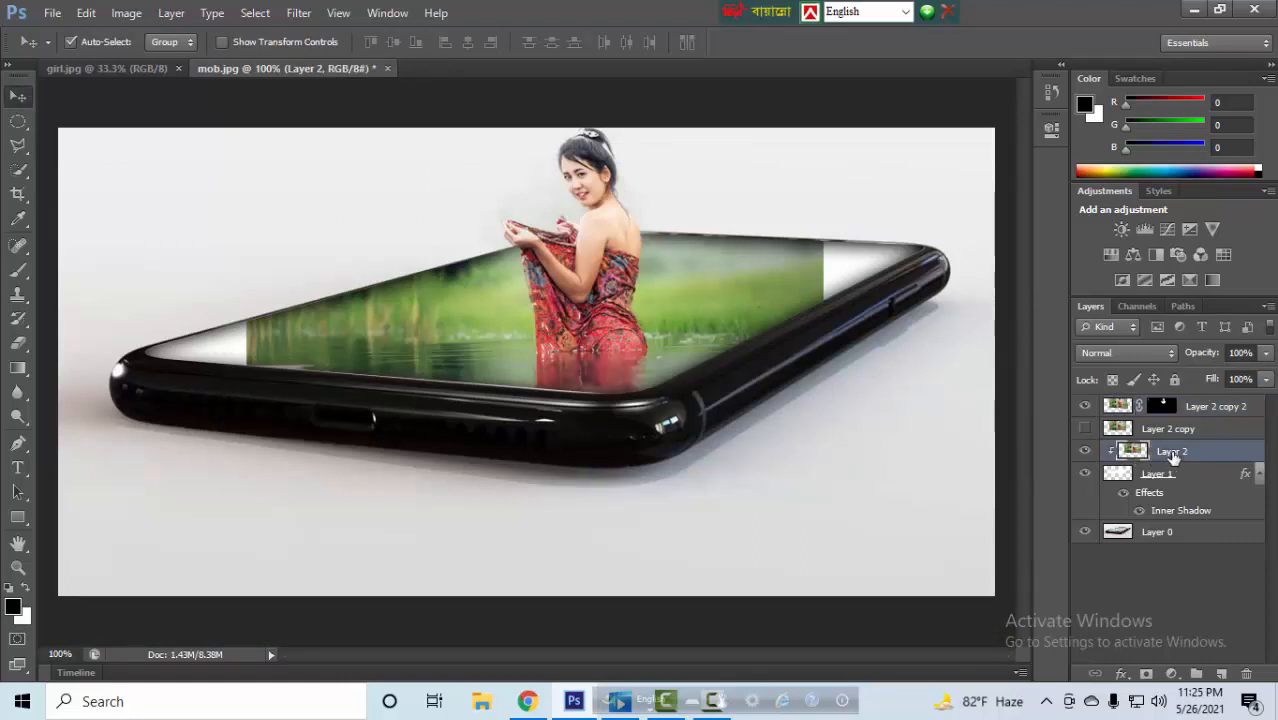
pyautogui.click(18, 296)
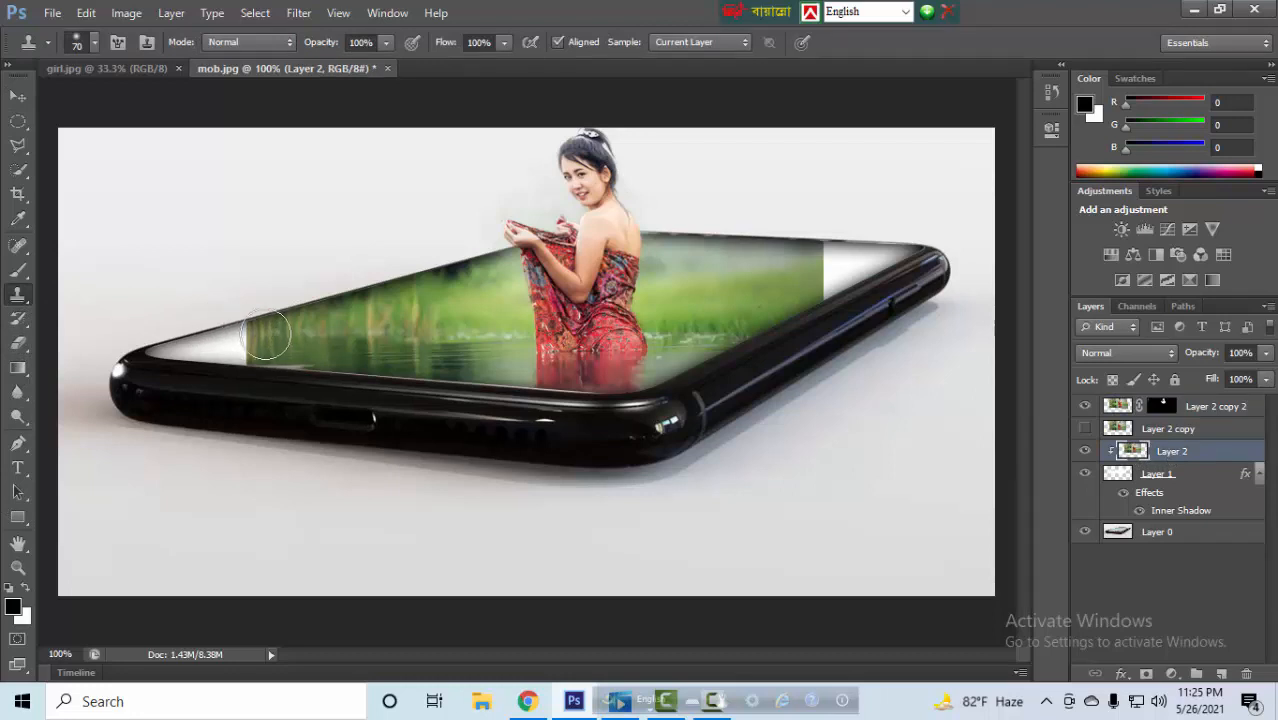
pyautogui.keyDown('alt'); pyautogui.click(258, 338); pyautogui.keyUp('alt')
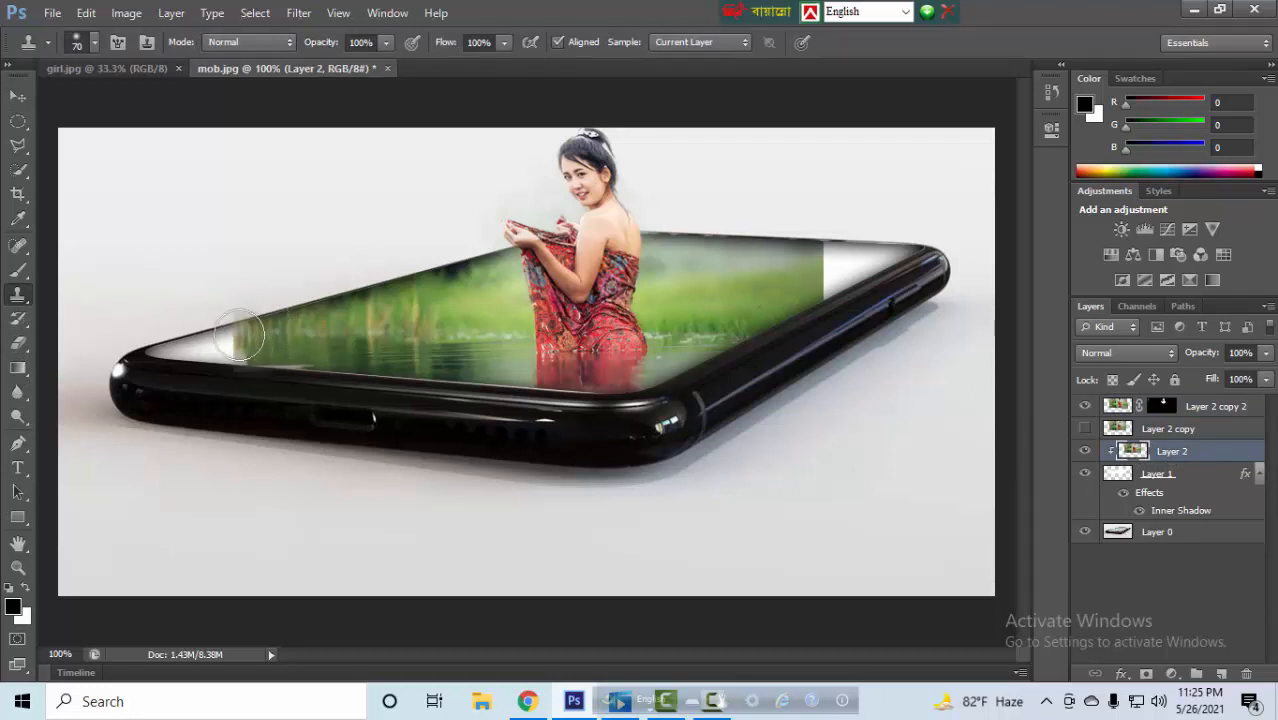
pyautogui.moveTo(245, 331)
pyautogui.mouseDown()
pyautogui.moveTo(155, 347)
pyautogui.moveTo(236, 362)
pyautogui.moveTo(147, 356)
pyautogui.moveTo(298, 366)
pyautogui.moveTo(265, 364)
pyautogui.mouseUp()
pyautogui.keyDown('alt'); pyautogui.click(185, 350); pyautogui.keyUp('alt')
pyautogui.moveTo(170, 349); pyautogui.dragTo(157, 356)
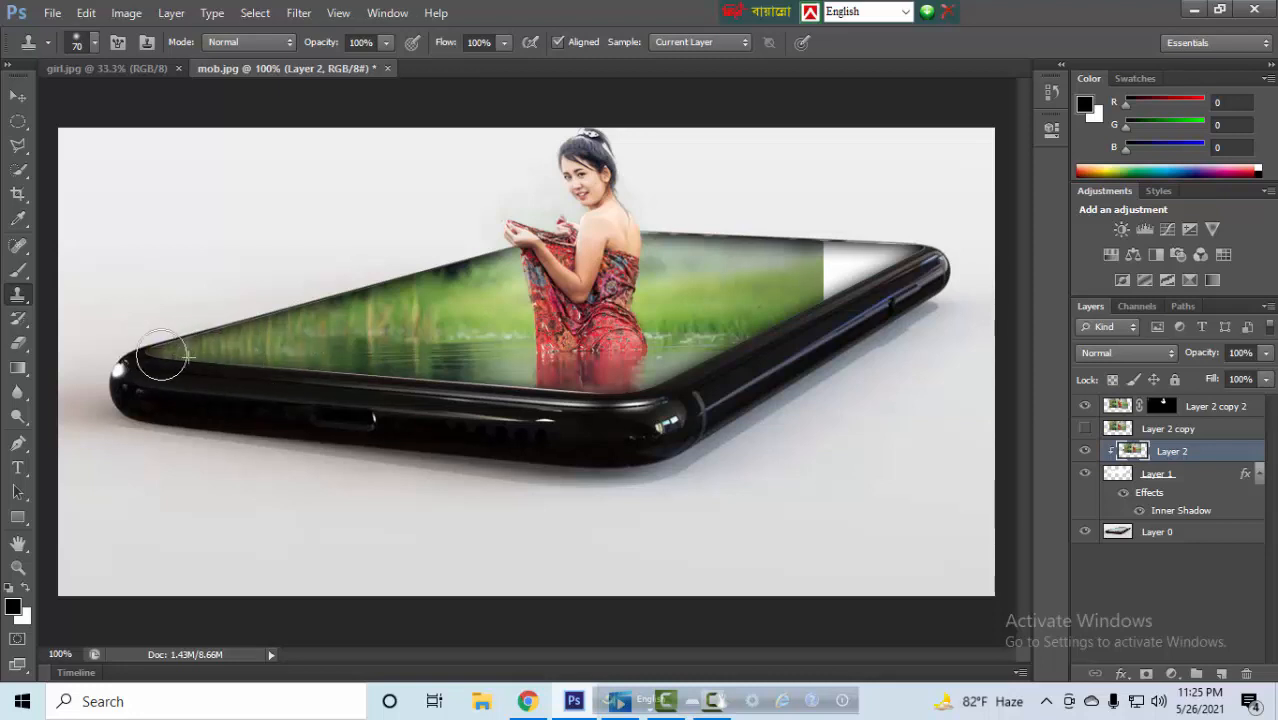
# Clone the green background over the white gap at the right end of the phone's screen.
pyautogui.keyDown('alt'); pyautogui.click(813, 295); pyautogui.keyUp('alt')
pyautogui.moveTo(823, 290)
pyautogui.mouseDown()
pyautogui.moveTo(880, 268)
pyautogui.moveTo(826, 285)
pyautogui.moveTo(857, 262)
pyautogui.moveTo(896, 259)
pyautogui.moveTo(864, 257)
pyautogui.moveTo(897, 261)
pyautogui.mouseUp()
pyautogui.keyDown('alt'); pyautogui.click(799, 250); pyautogui.keyUp('alt')
pyautogui.moveTo(860, 247)
pyautogui.mouseDown()
pyautogui.moveTo(893, 251)
pyautogui.moveTo(877, 272)
pyautogui.moveTo(858, 255)
pyautogui.moveTo(914, 252)
pyautogui.moveTo(855, 266)
pyautogui.moveTo(904, 246)
pyautogui.mouseUp()
pyautogui.keyDown('alt'); pyautogui.click(820, 290); pyautogui.keyUp('alt')
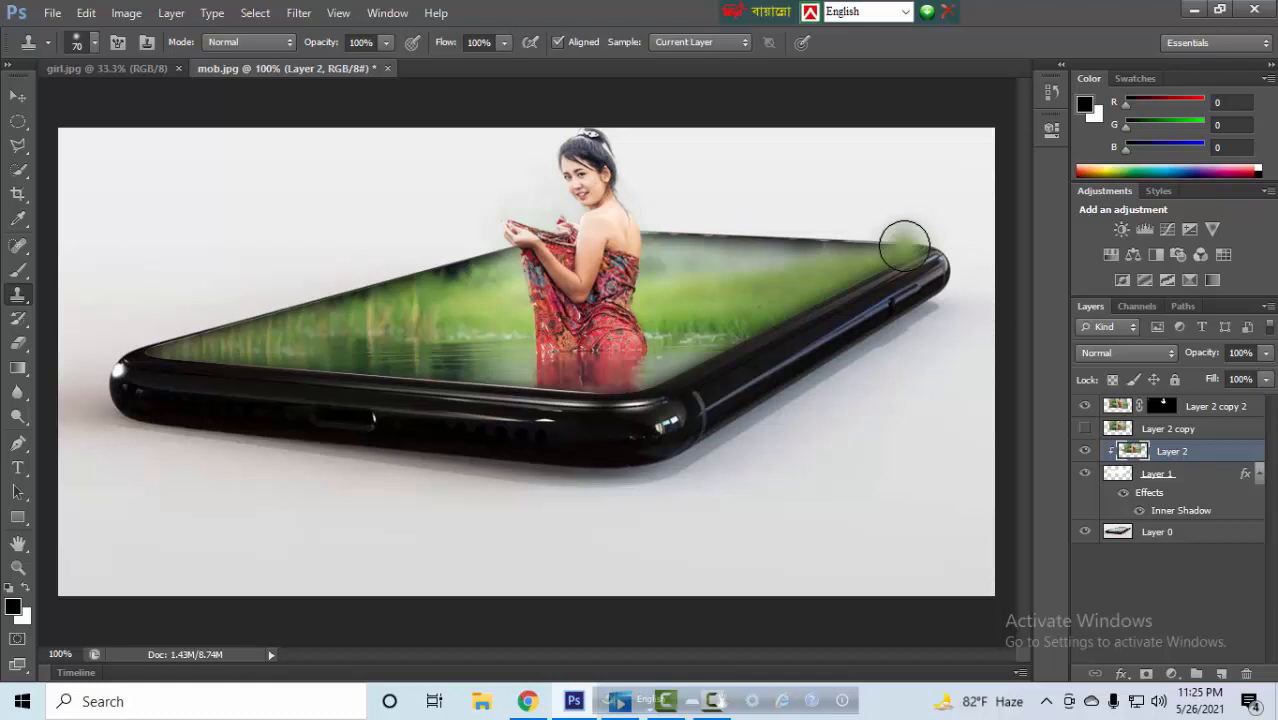
# Add a Photo Filter adjustment layer directly above the phone's Layer 0.
pyautogui.click(1158, 533)
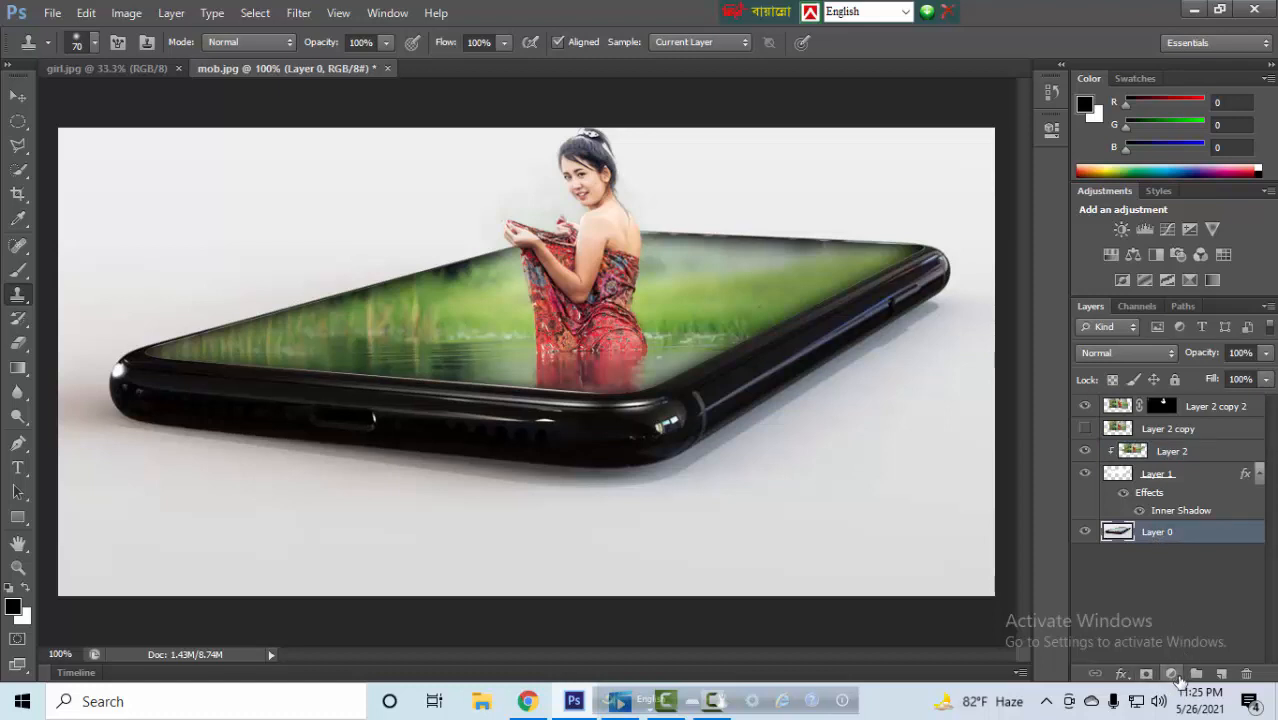
pyautogui.click(1171, 674)
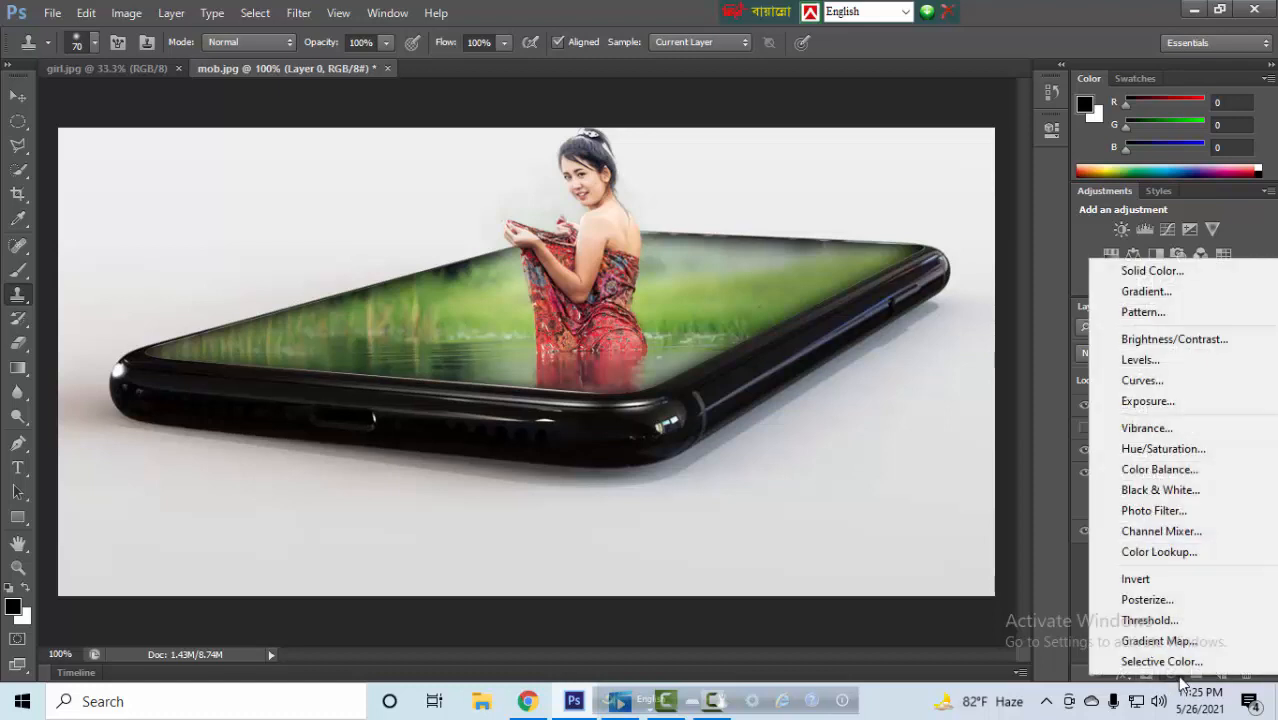
pyautogui.click(1148, 513)
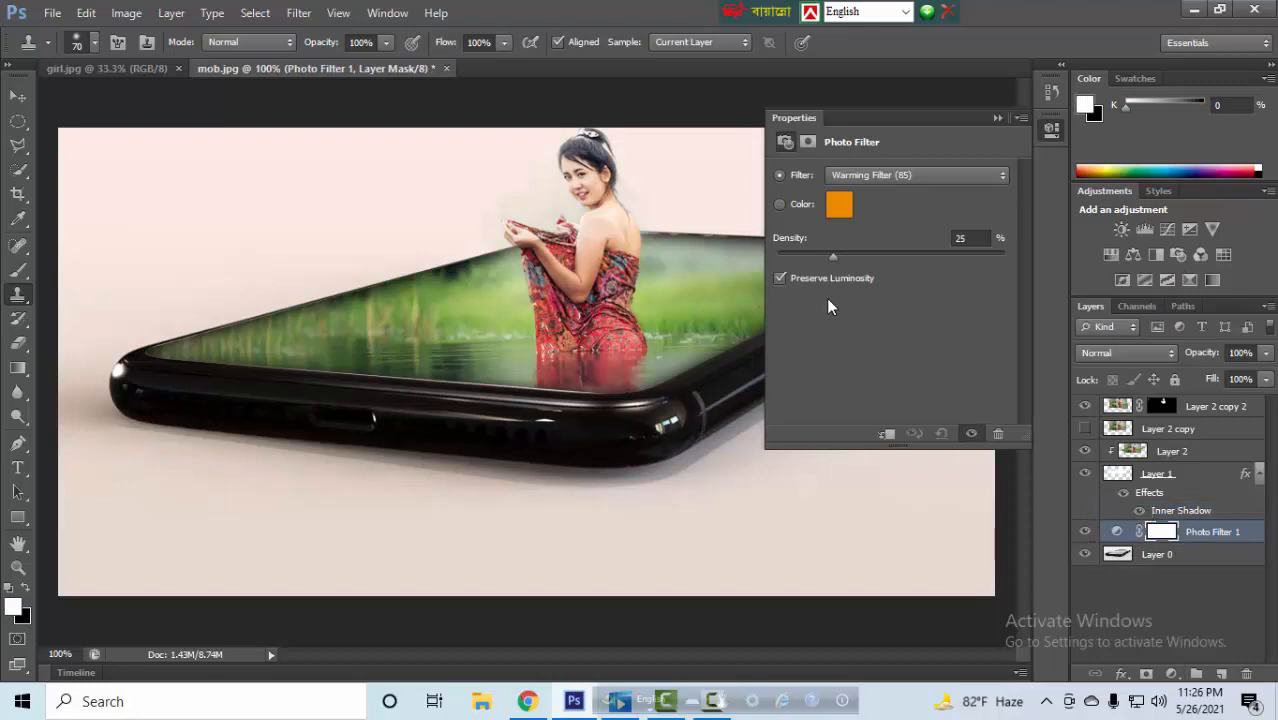
# Try the photo filter at 1% density, followed by Warming Filter (LBA) at 39%, and undo the last density change.
pyautogui.moveTo(835, 253); pyautogui.dragTo(763, 266)
pyautogui.click(887, 175)
pyautogui.click(872, 189)
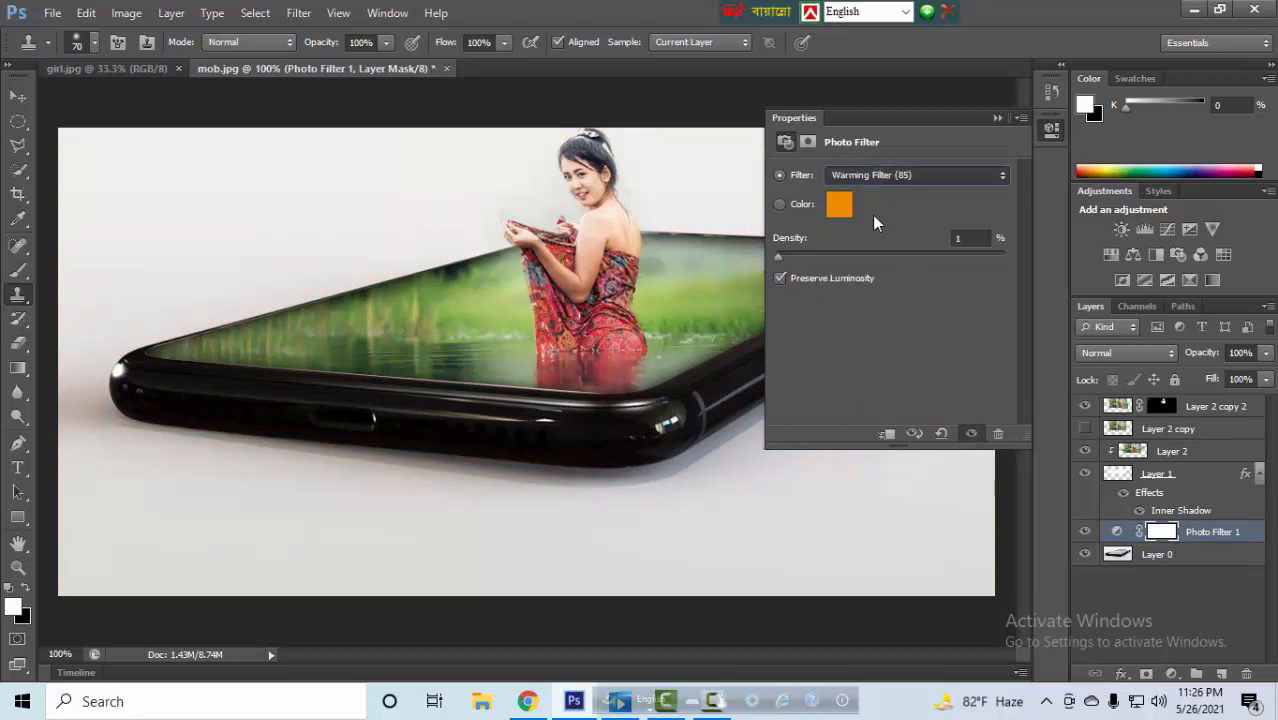
pyautogui.click(865, 253)
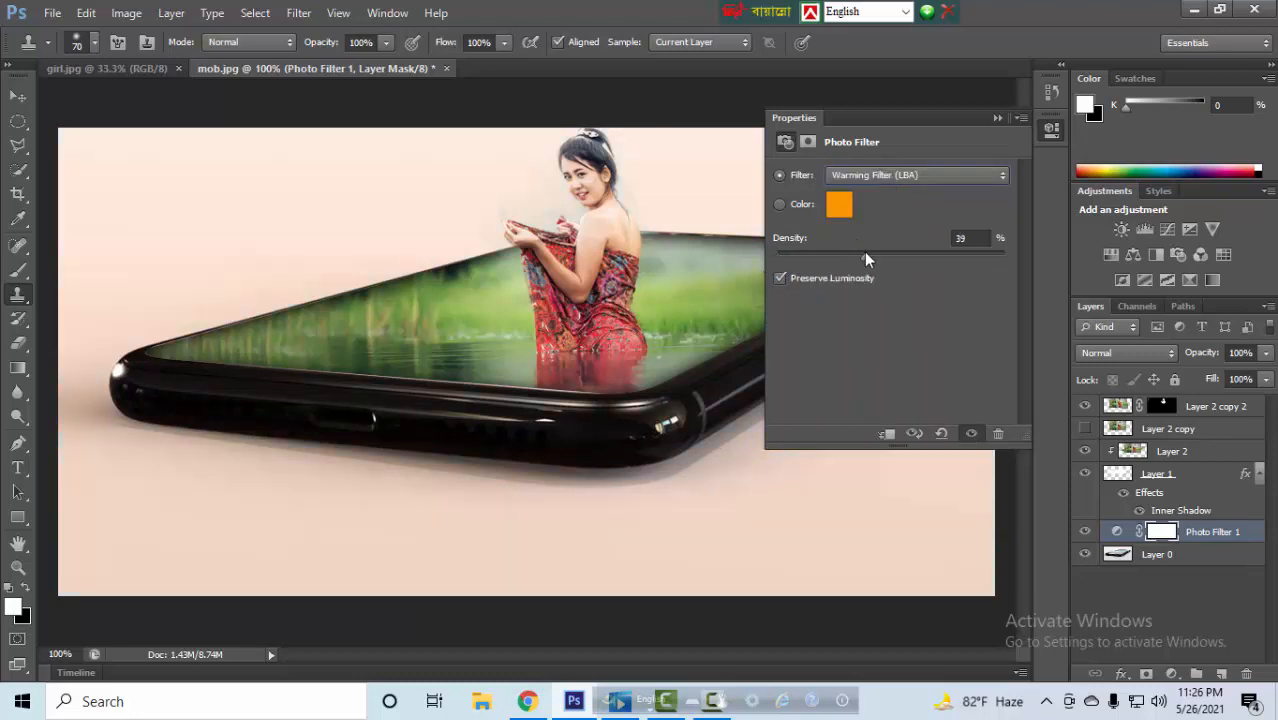
pyautogui.hotkey('ctrl', 'z')
# Set the photo filter to Deep Blue with 64% density, and close its properties.
pyautogui.click(892, 182)
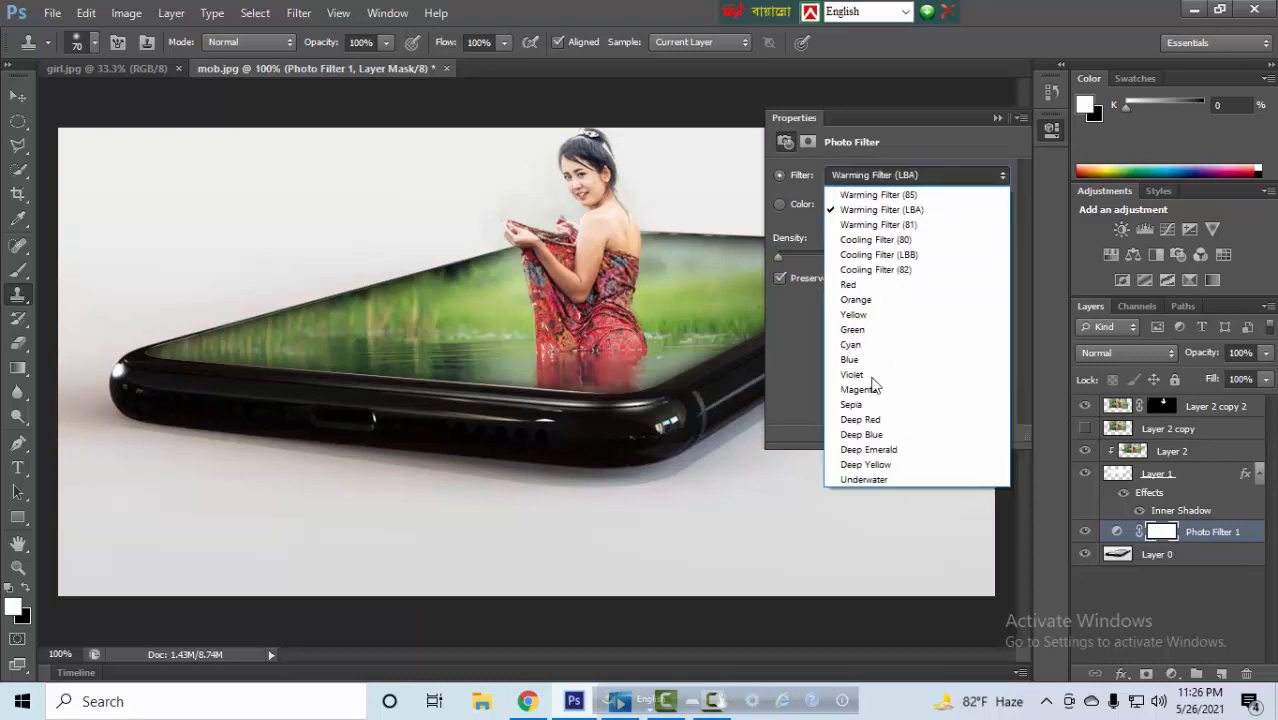
pyautogui.click(862, 430)
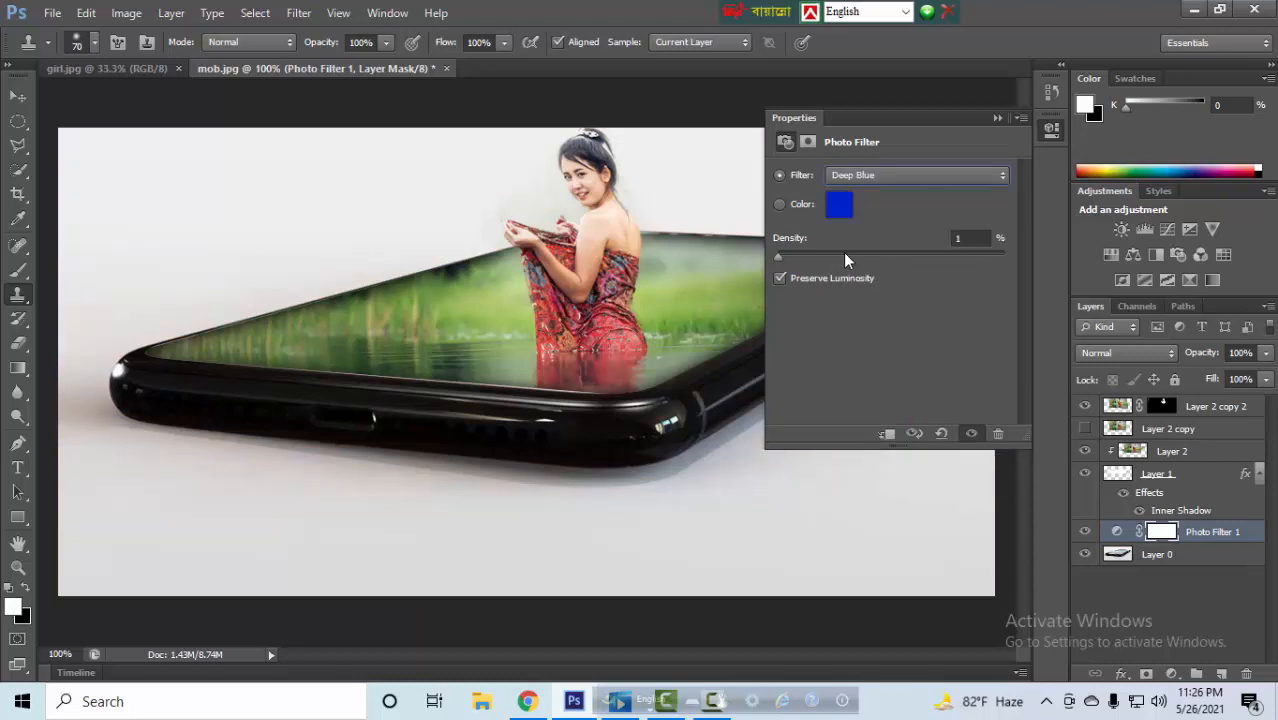
pyautogui.moveTo(843, 257); pyautogui.dragTo(921, 260)
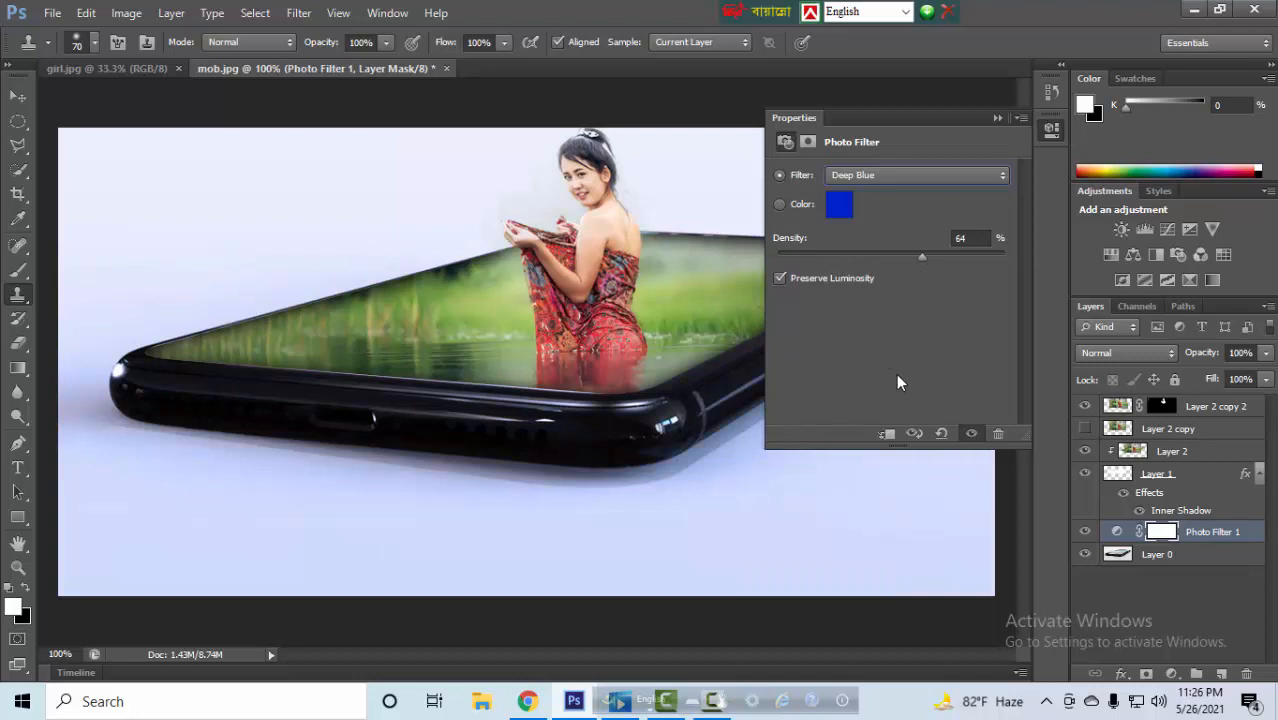
pyautogui.press('v')
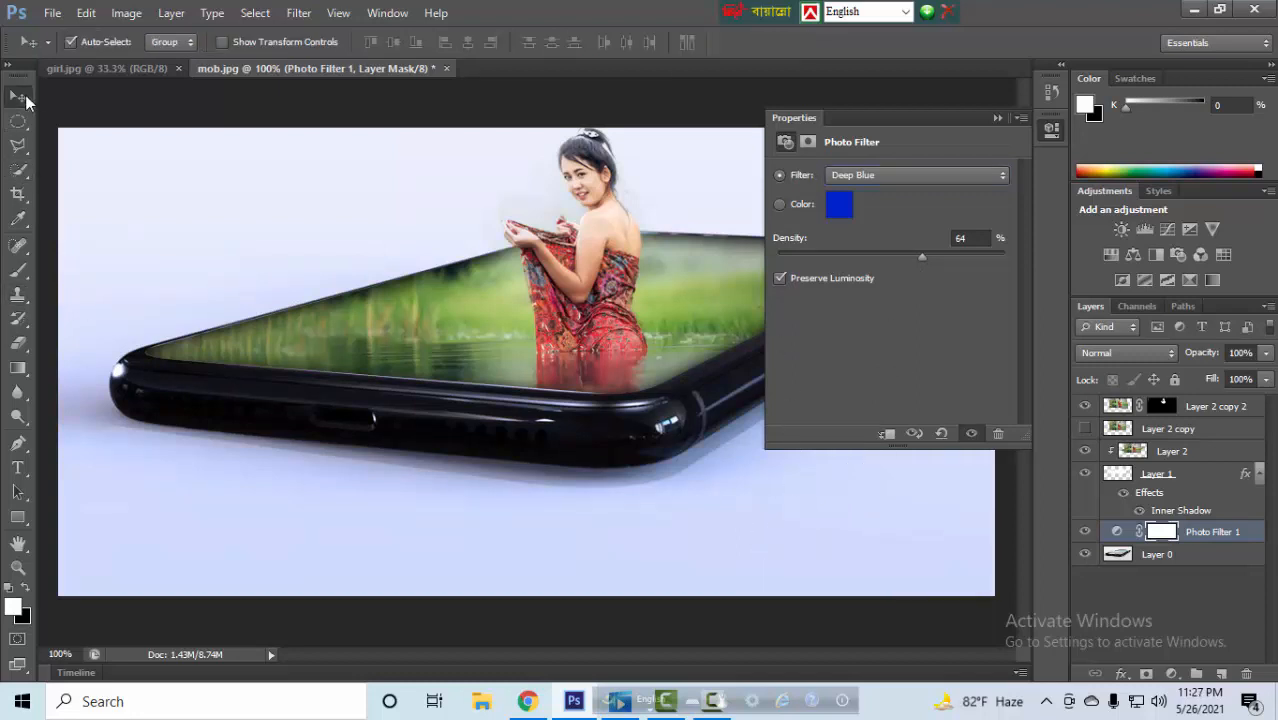
pyautogui.click(862, 546)
pyautogui.click(996, 118)
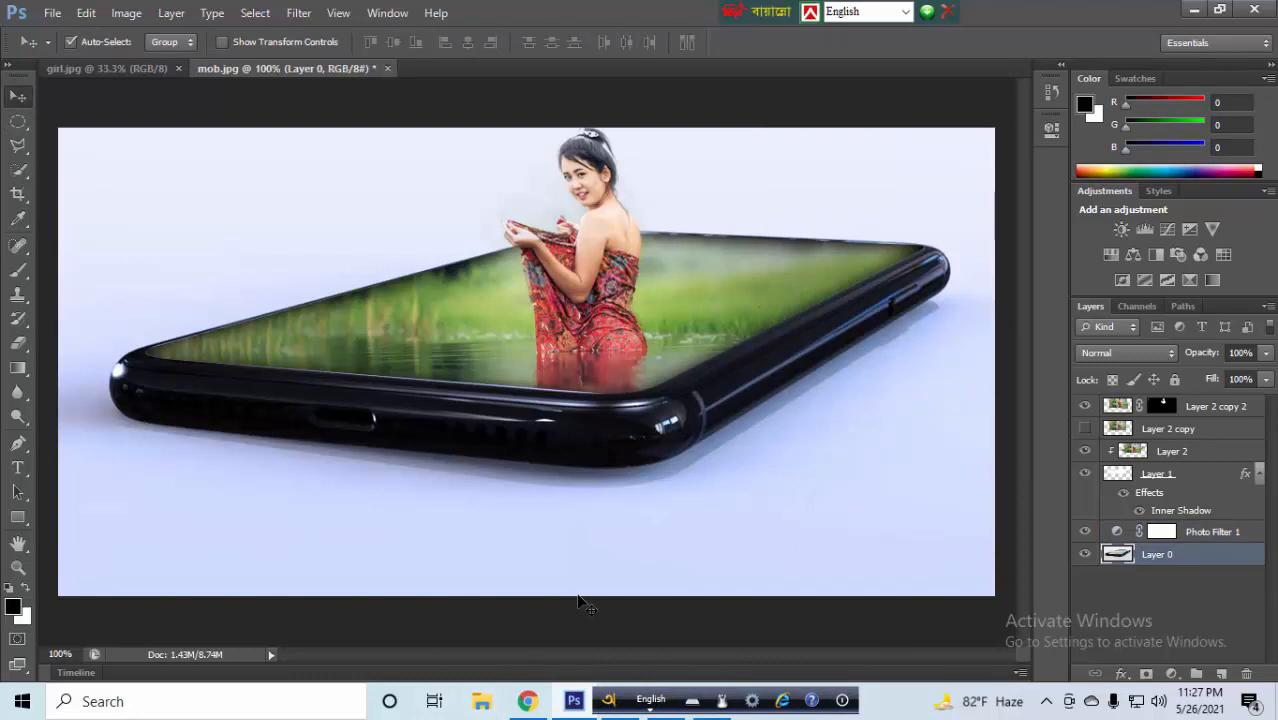
pyautogui.click(610, 702)
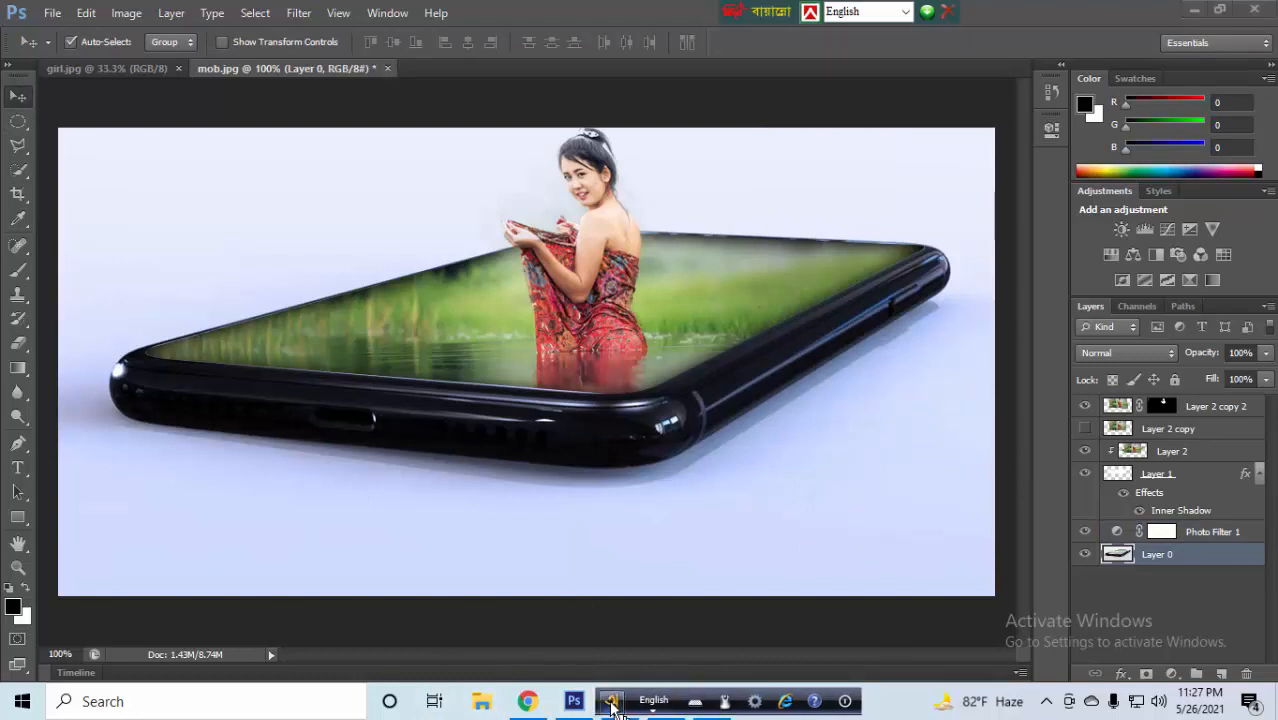